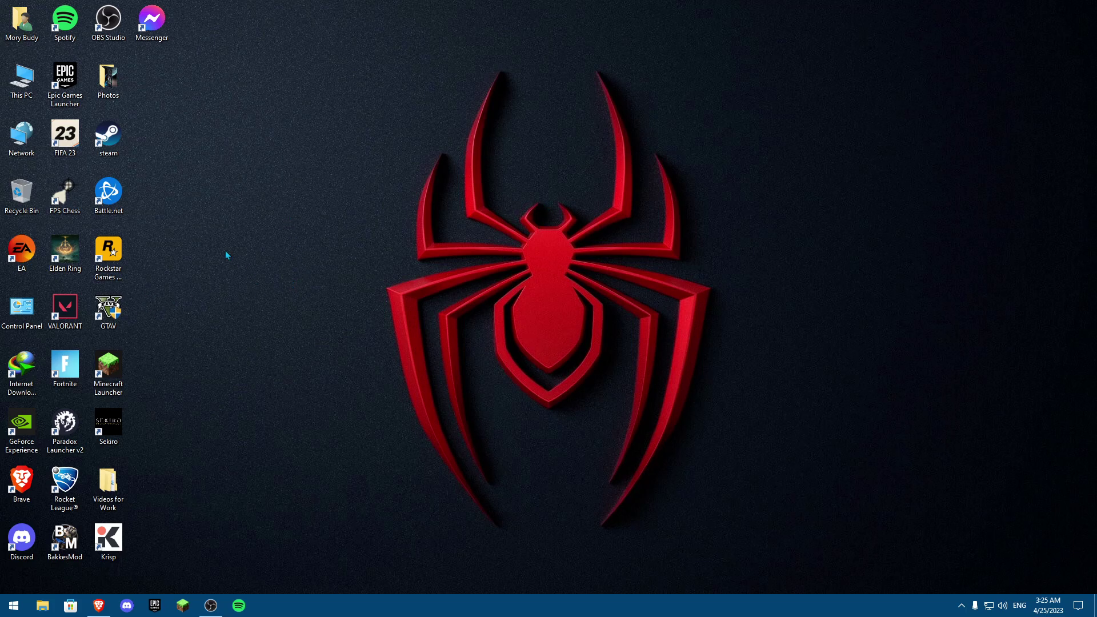
Open the GTAV shortcut's install folder D:\GTAV and show the GTA5 application's Properties
right_click(114, 319)
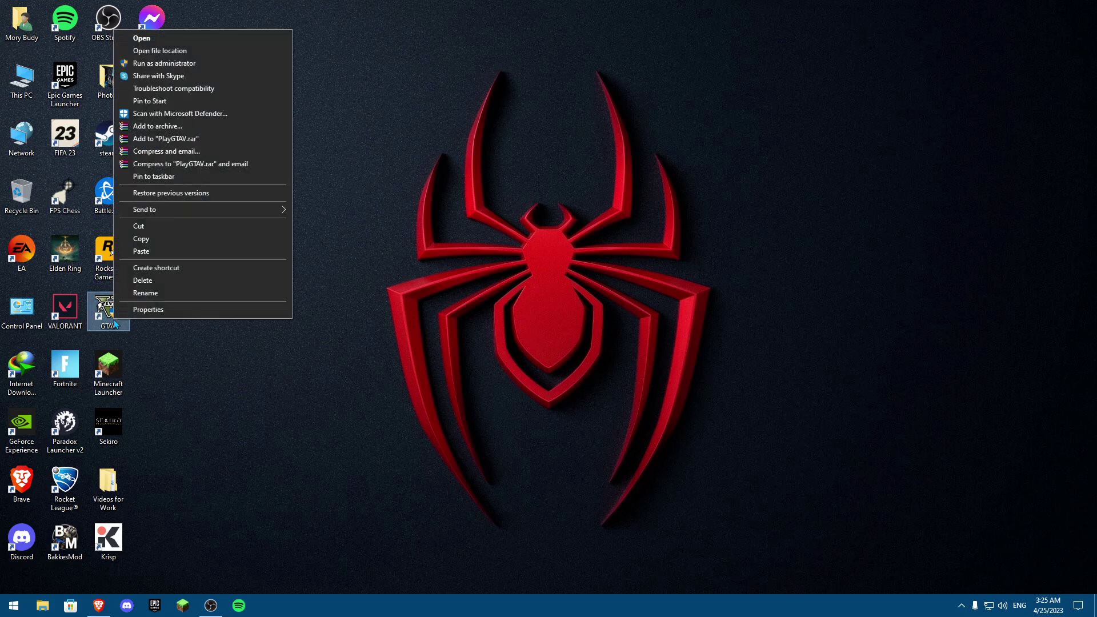
left_click(153, 51)
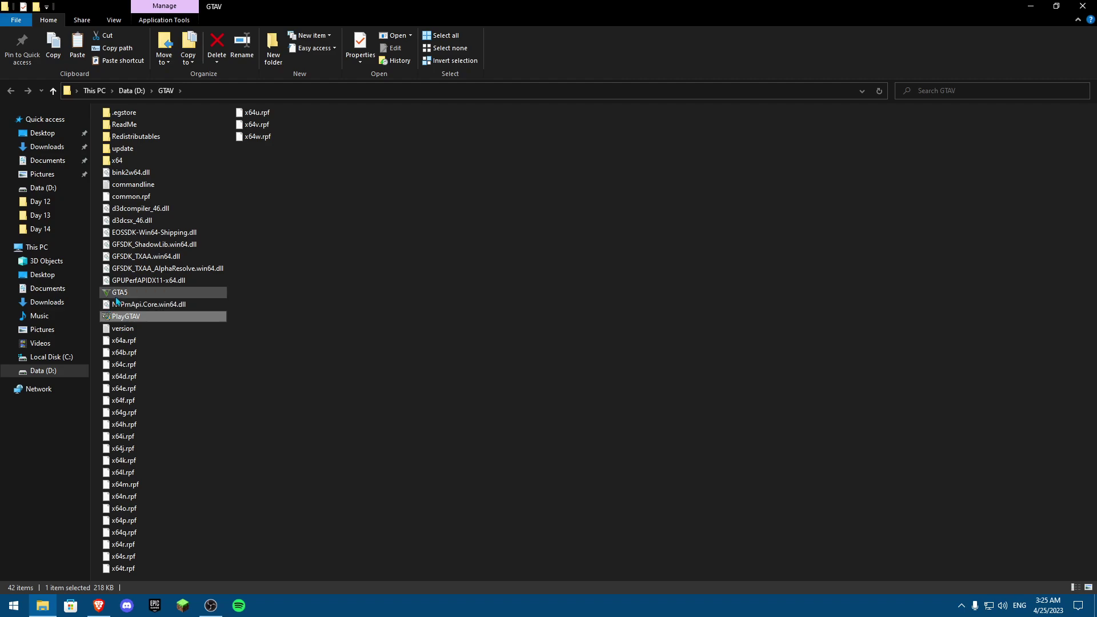
left_click(120, 294)
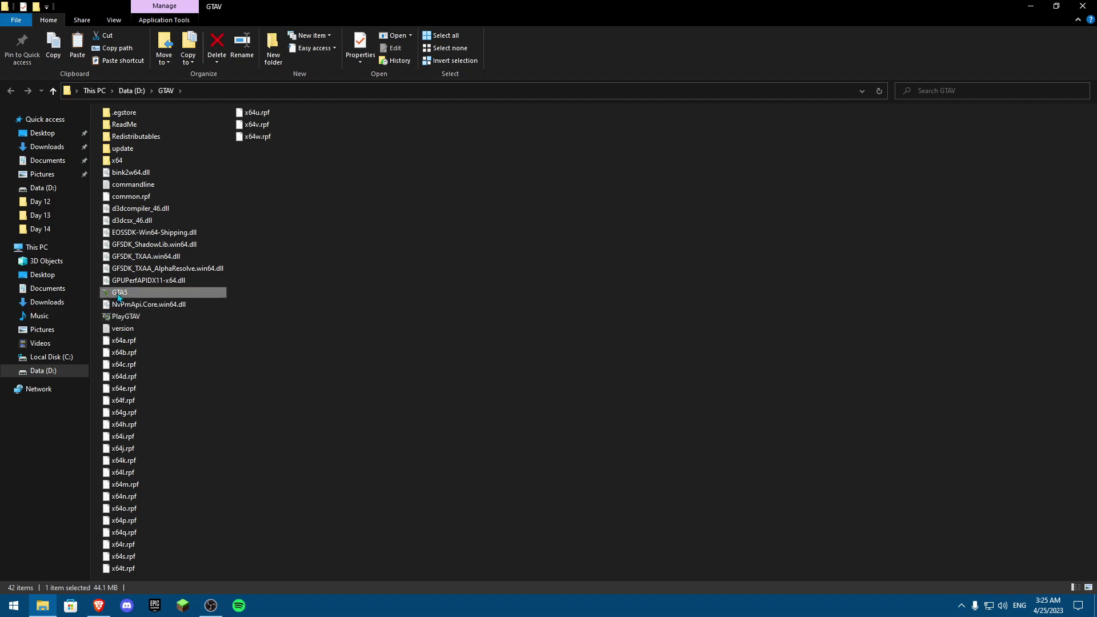
right_click(119, 297)
left_click(154, 570)
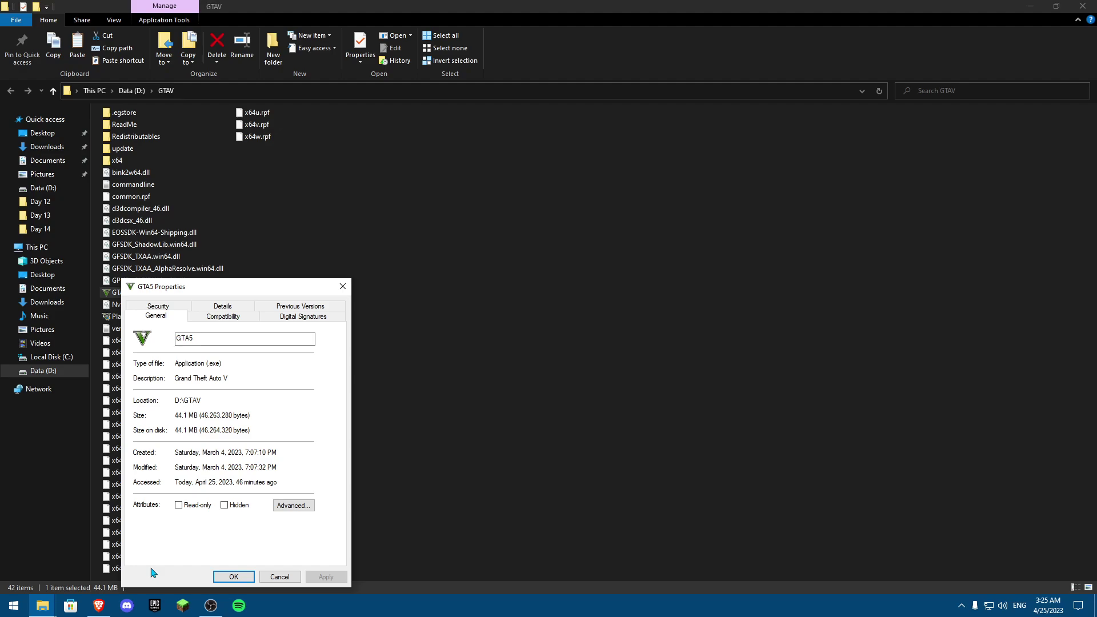
Confirm GTA5's file and product version read 1.0.2845.0, close Properties and minimize Explorer
left_click_drag(216, 290, 518, 164)
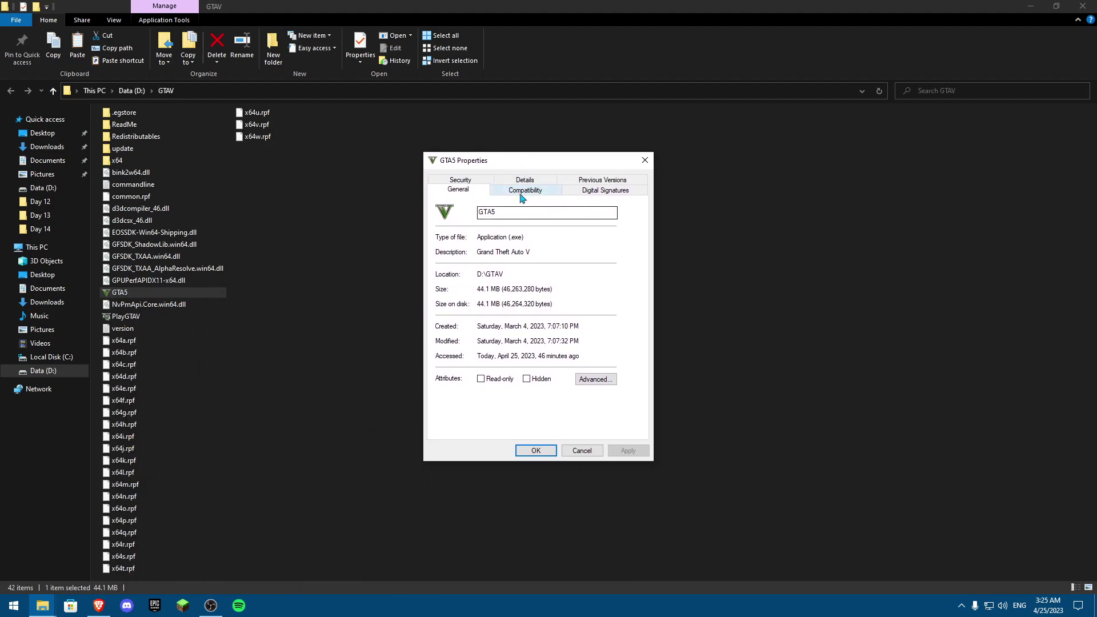
left_click(517, 181)
left_click(510, 257)
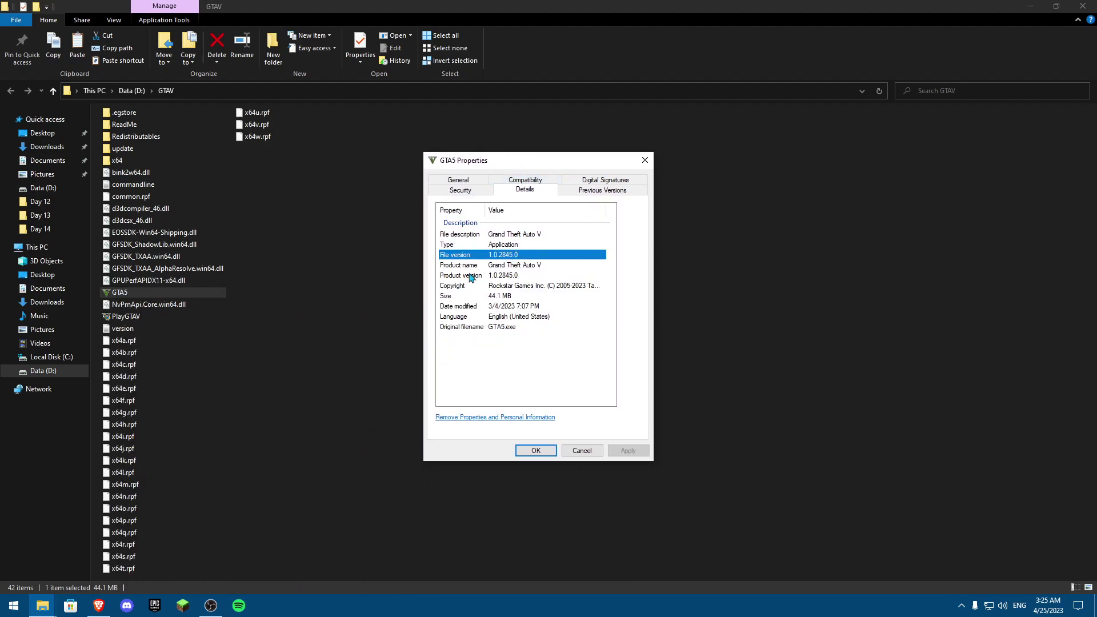
left_click(491, 276)
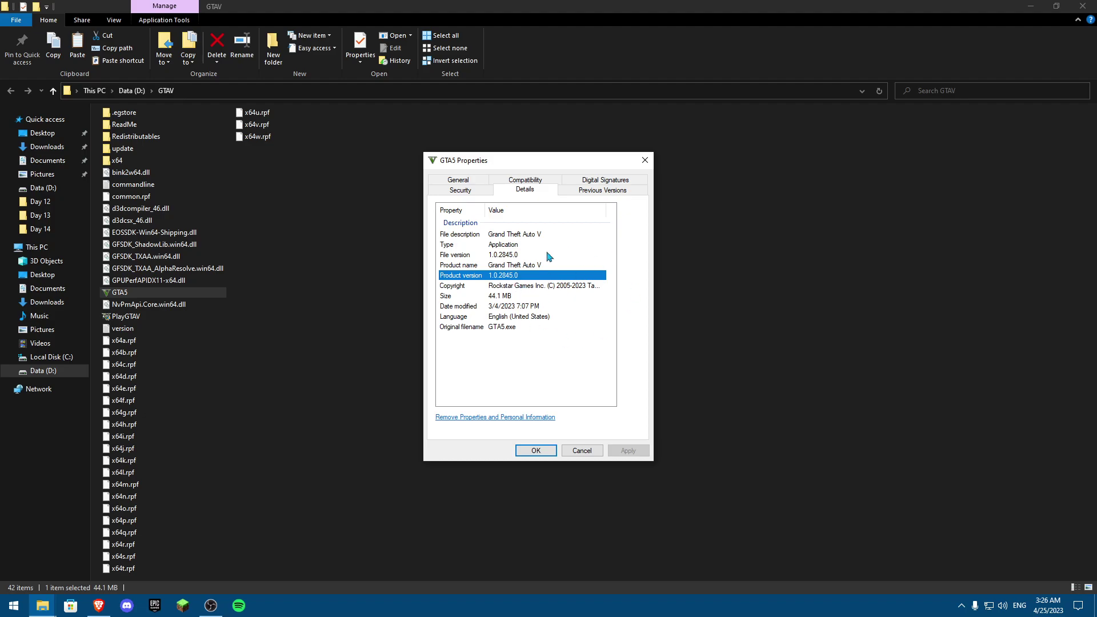
left_click(536, 452)
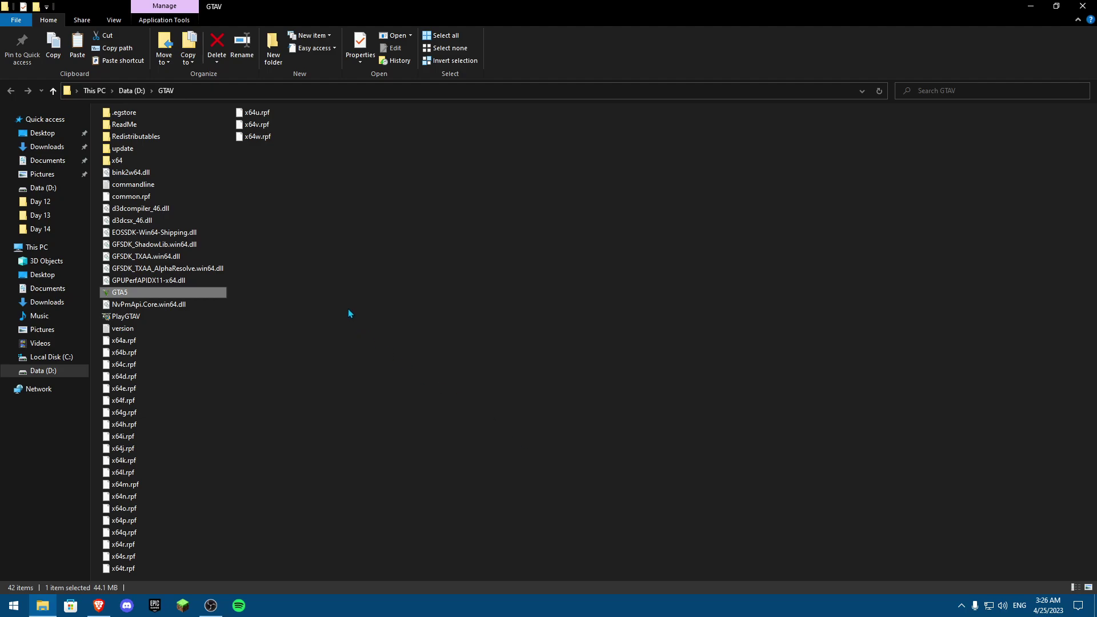
left_click(1022, 10)
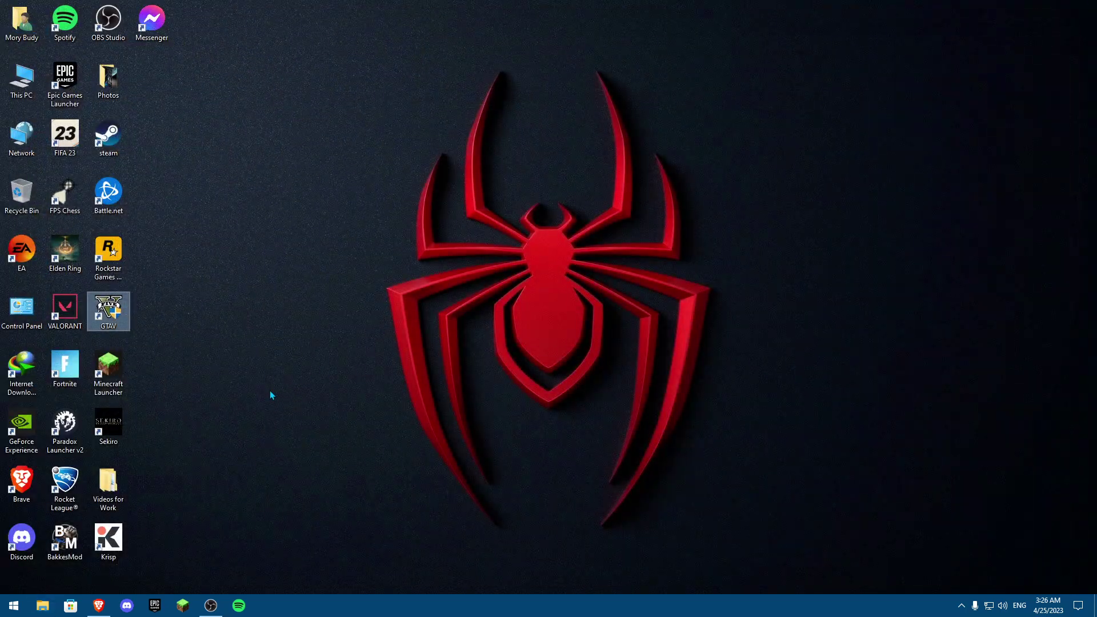
Retry the OpenIV download from gta5-mods, closing each failed openiv.com tab
left_click(99, 605)
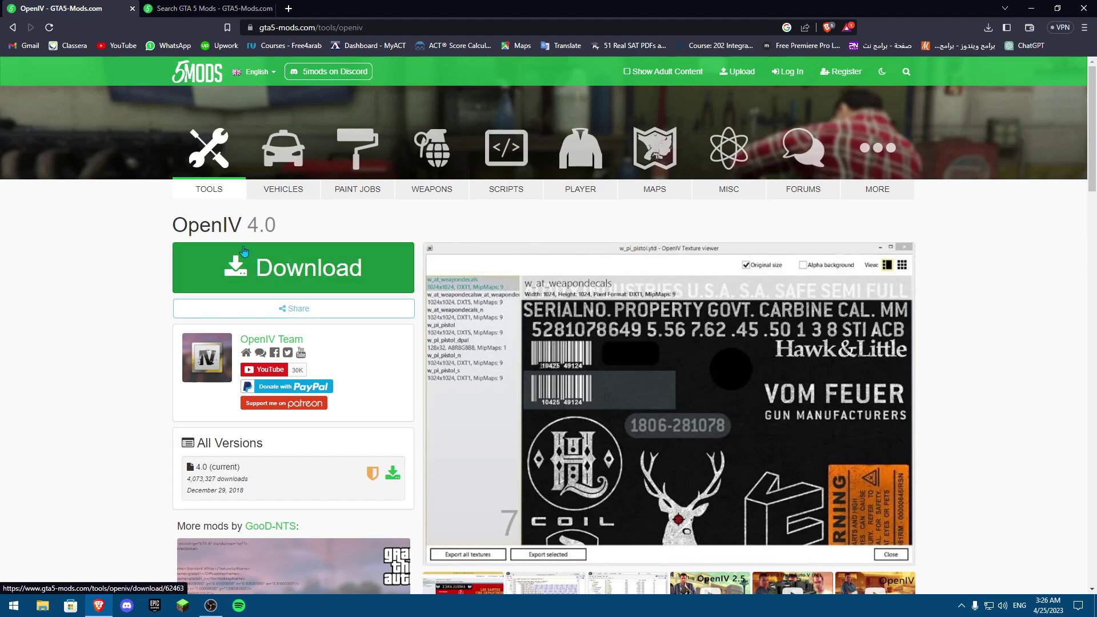
left_click(248, 279)
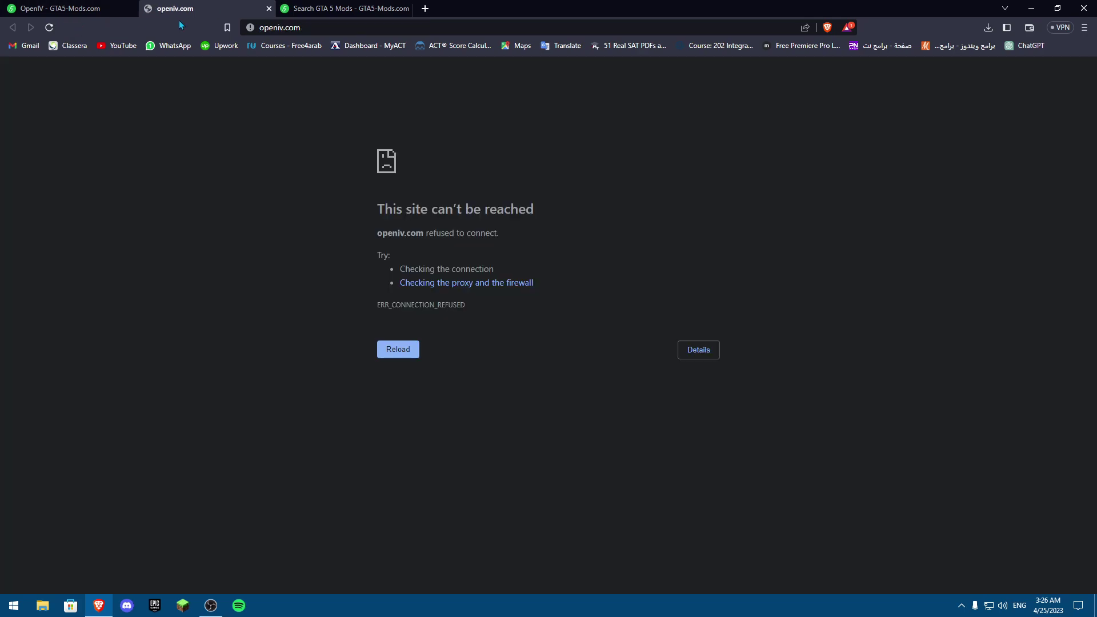
left_click(268, 9)
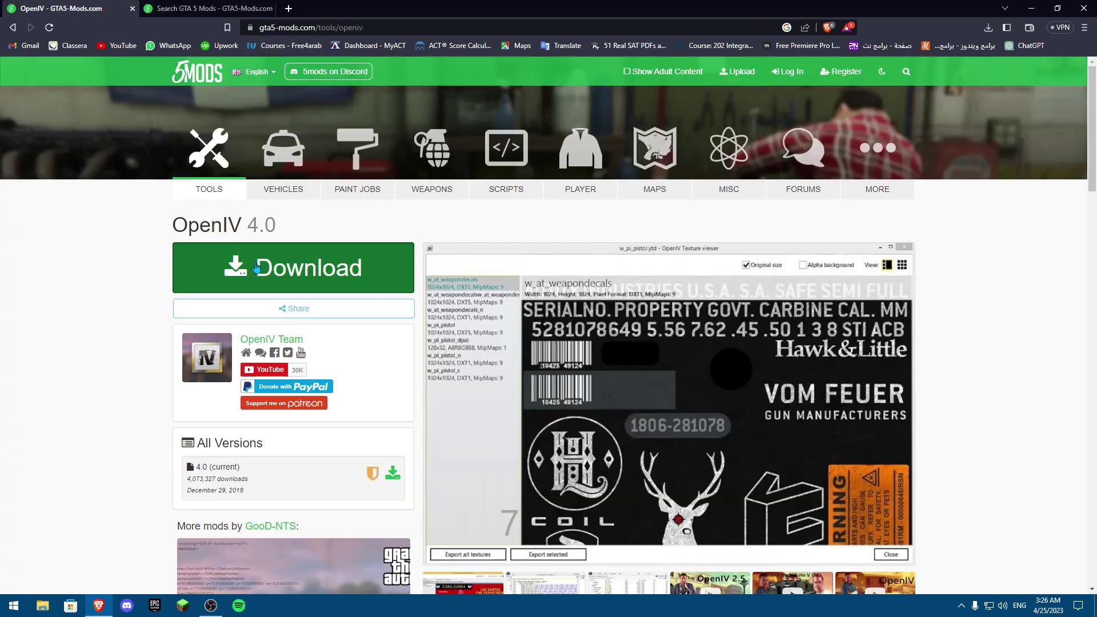
left_click(258, 267)
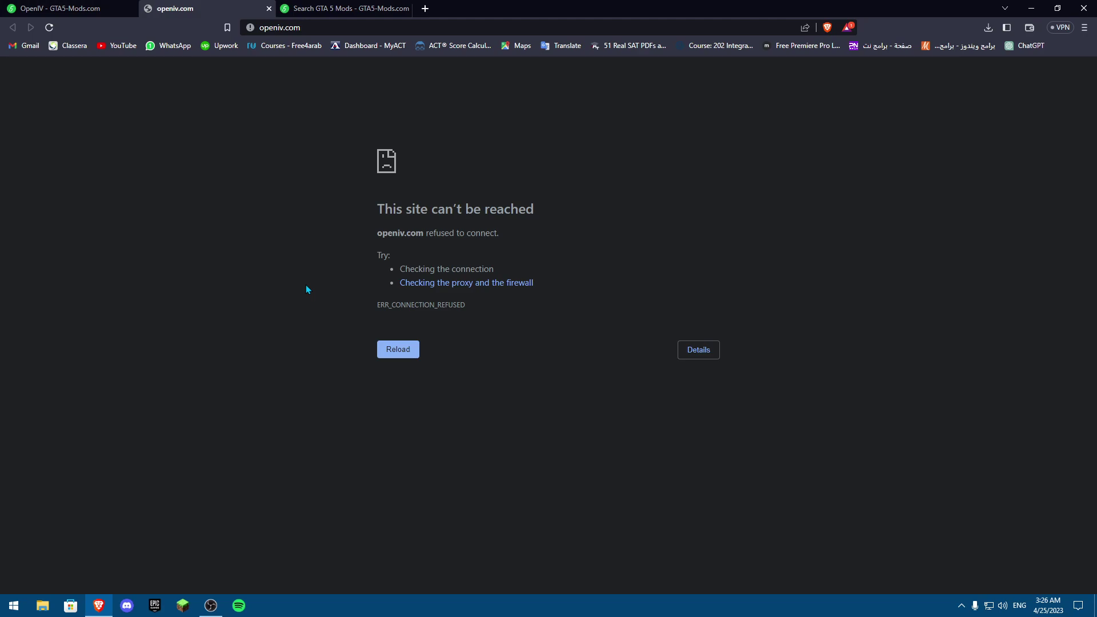
key("ctrl+w")
left_click(844, 50)
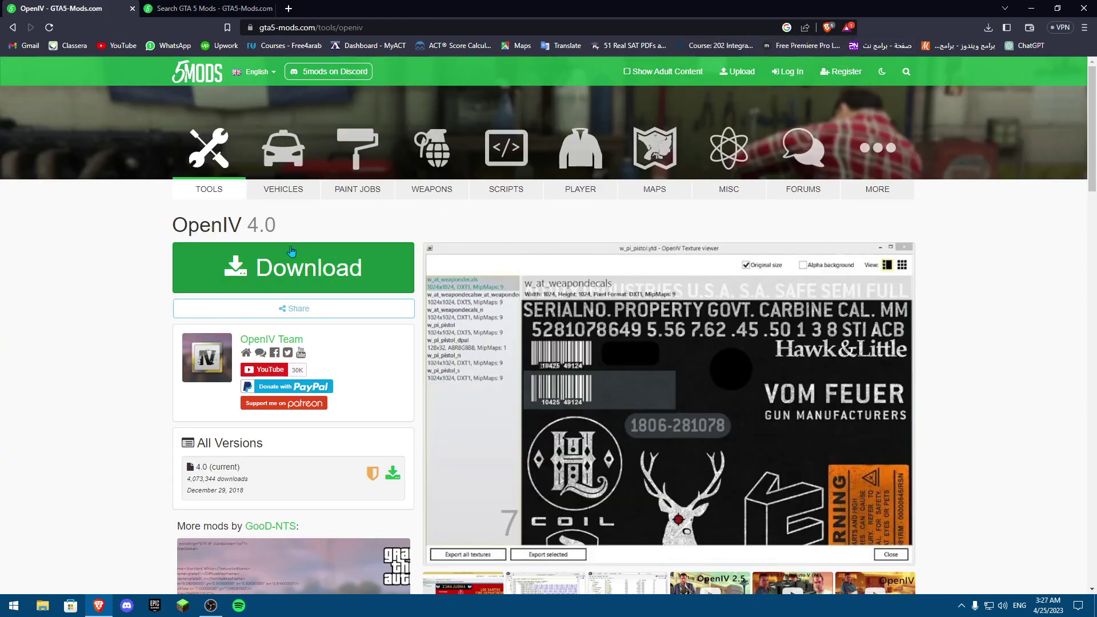
left_click(288, 262)
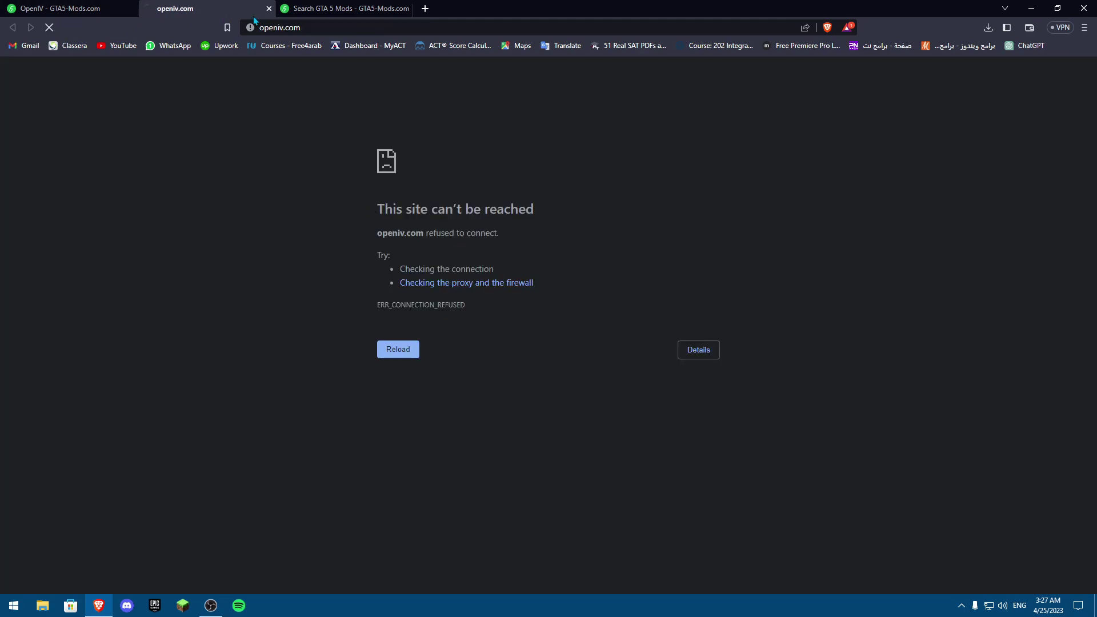
left_click(269, 8)
Reach openiv.org's download section via Google and launch the downloaded ovisetup installer
left_click(12, 26)
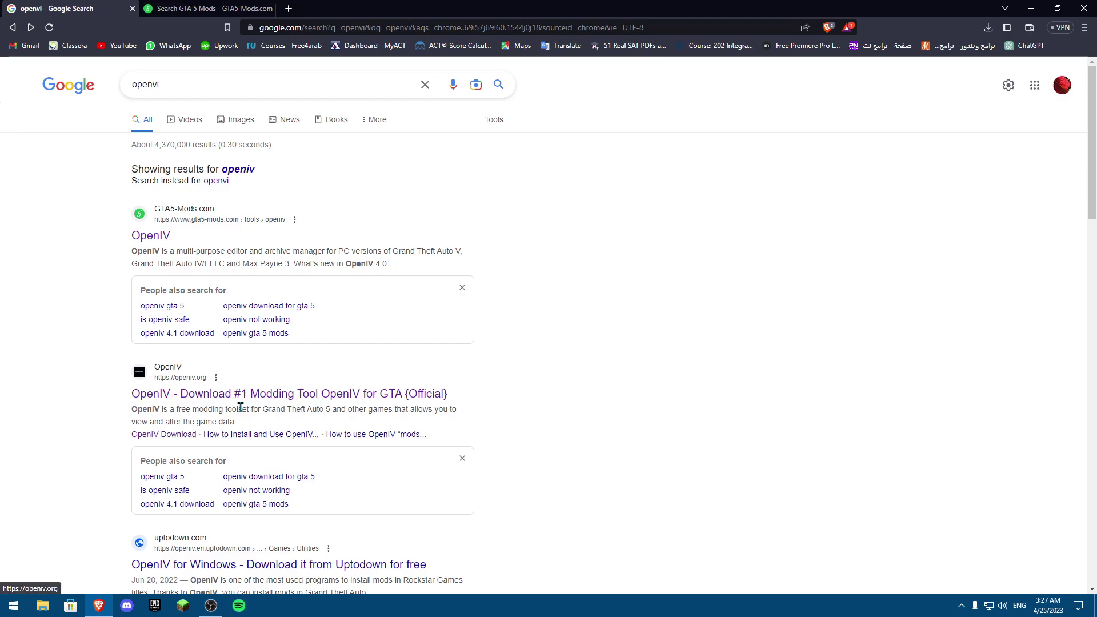
left_click(331, 400)
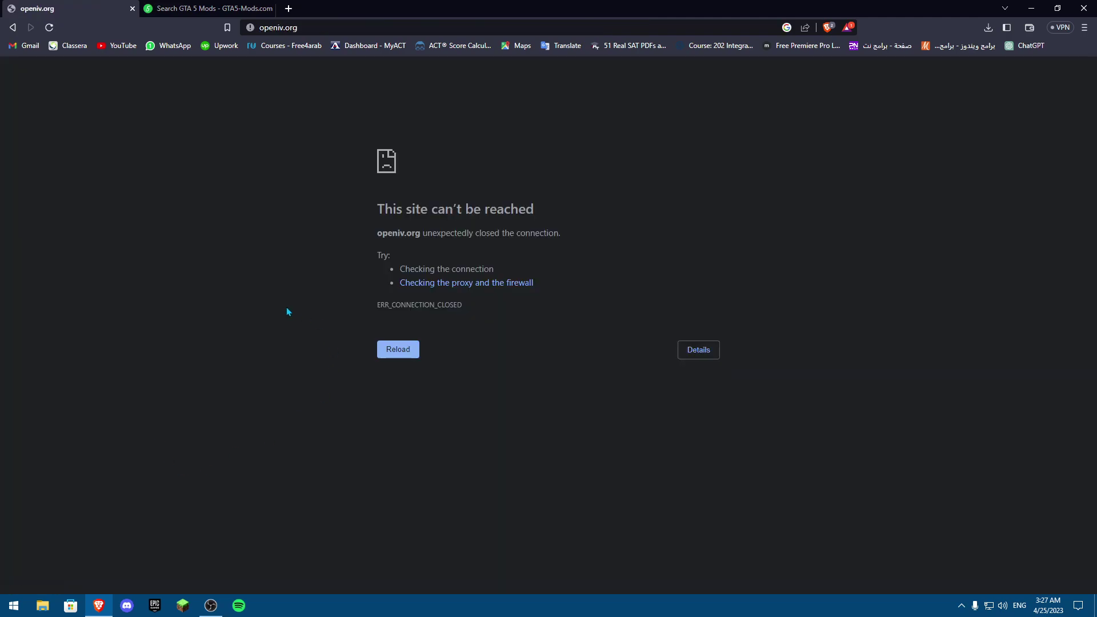
left_click(400, 349)
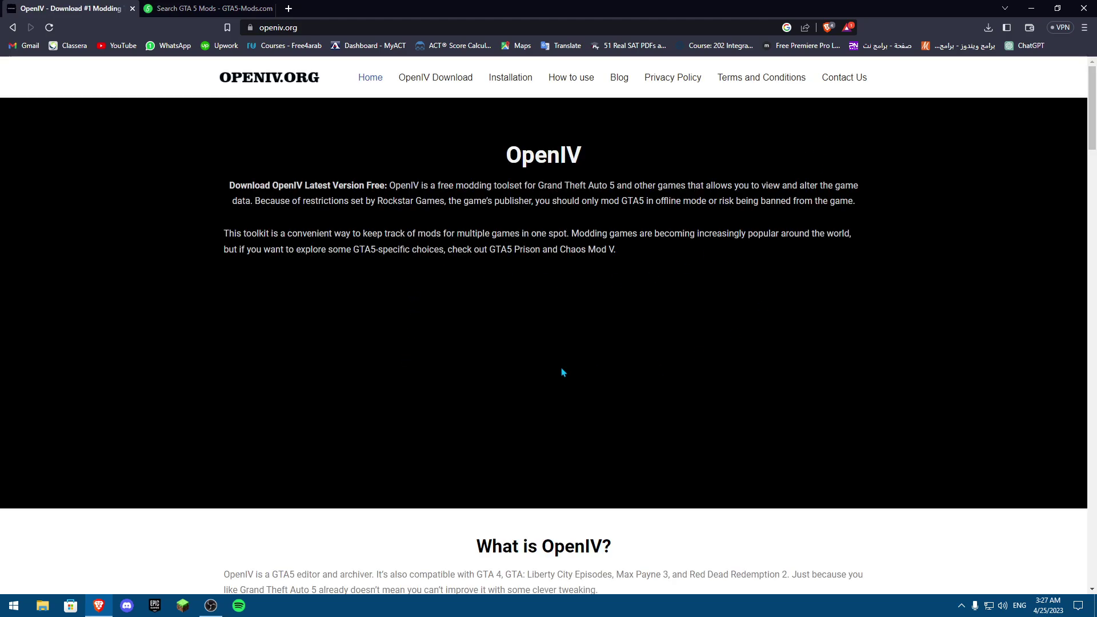
scroll(568, 371, "down", 15)
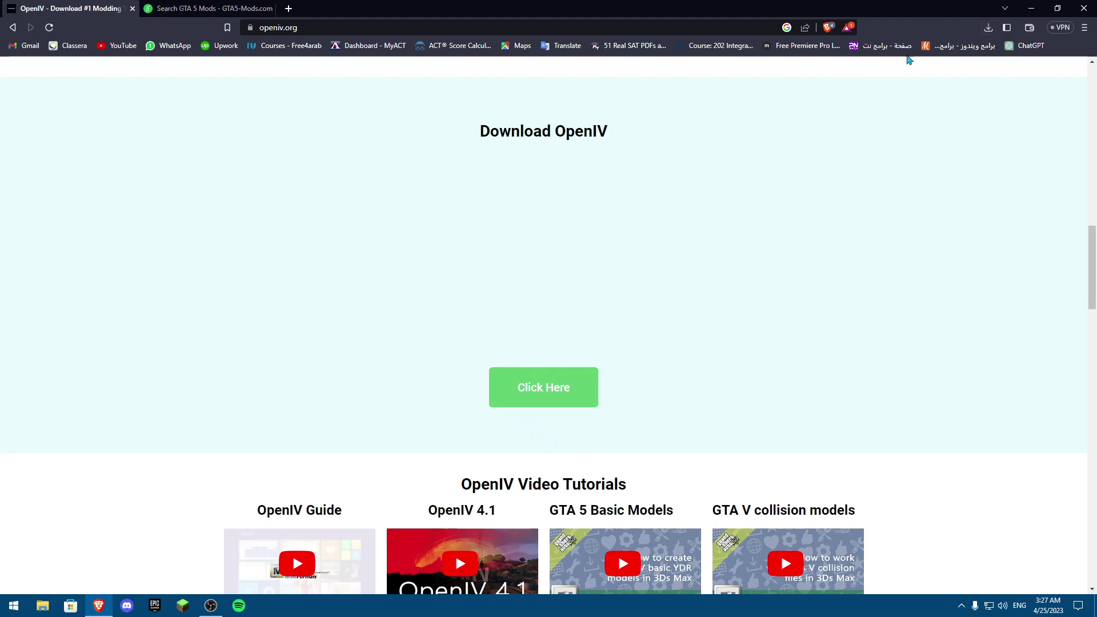
left_click(989, 26)
left_click(862, 78)
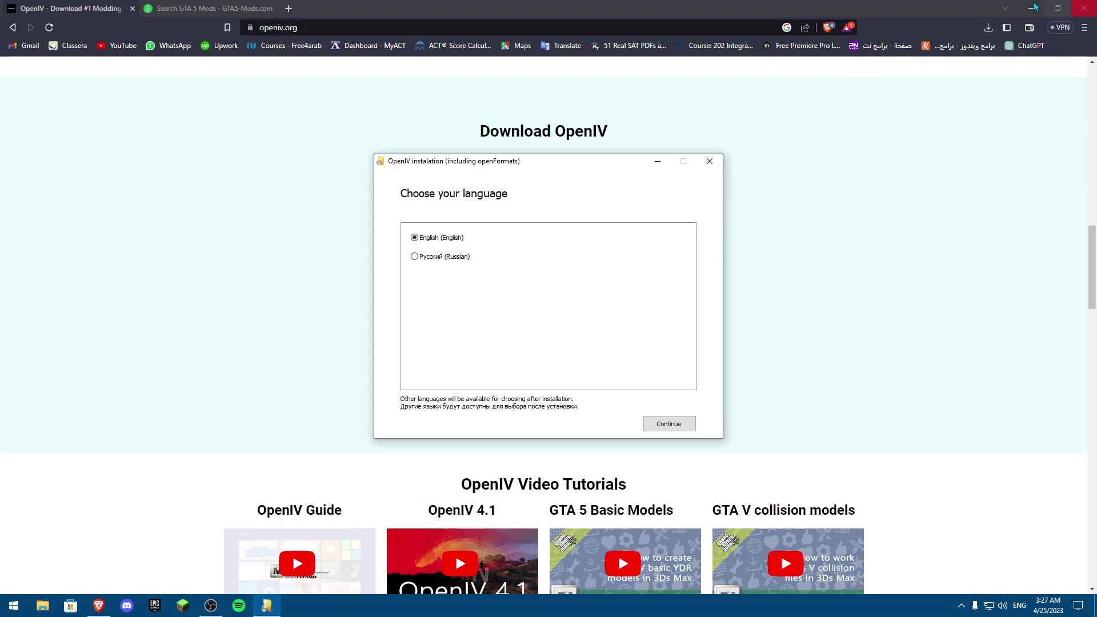
Run OpenIV setup in English, then close the installer after it reports cancellation
left_click(1032, 8)
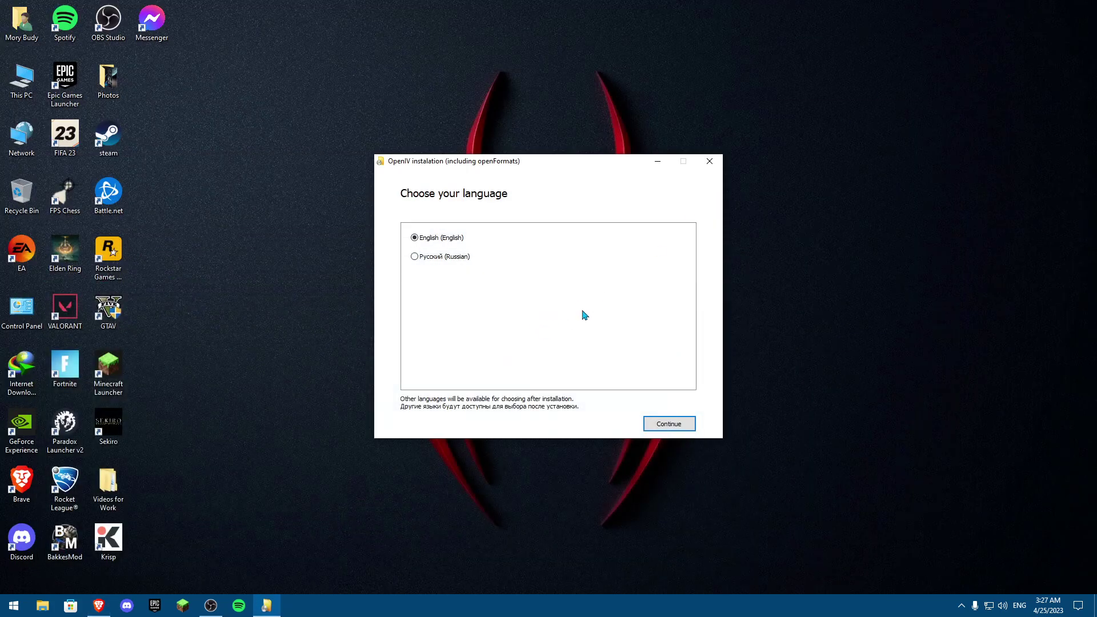
left_click(665, 428)
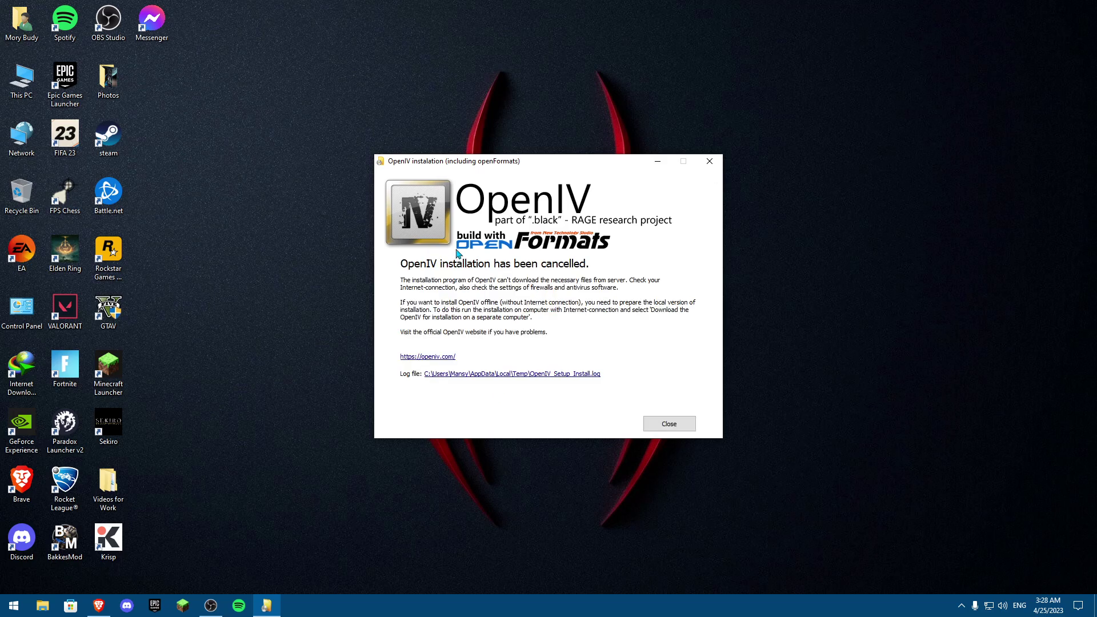
left_click(665, 424)
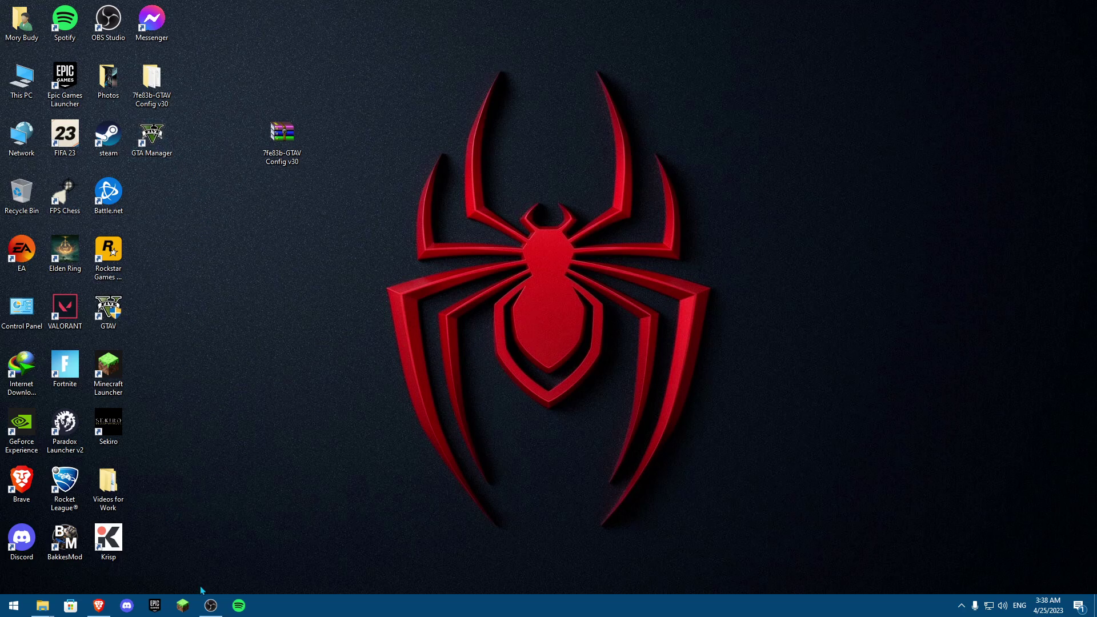
Return Brave to the GTA Manager mod page, minimize it, and open the home folder
left_click(98, 606)
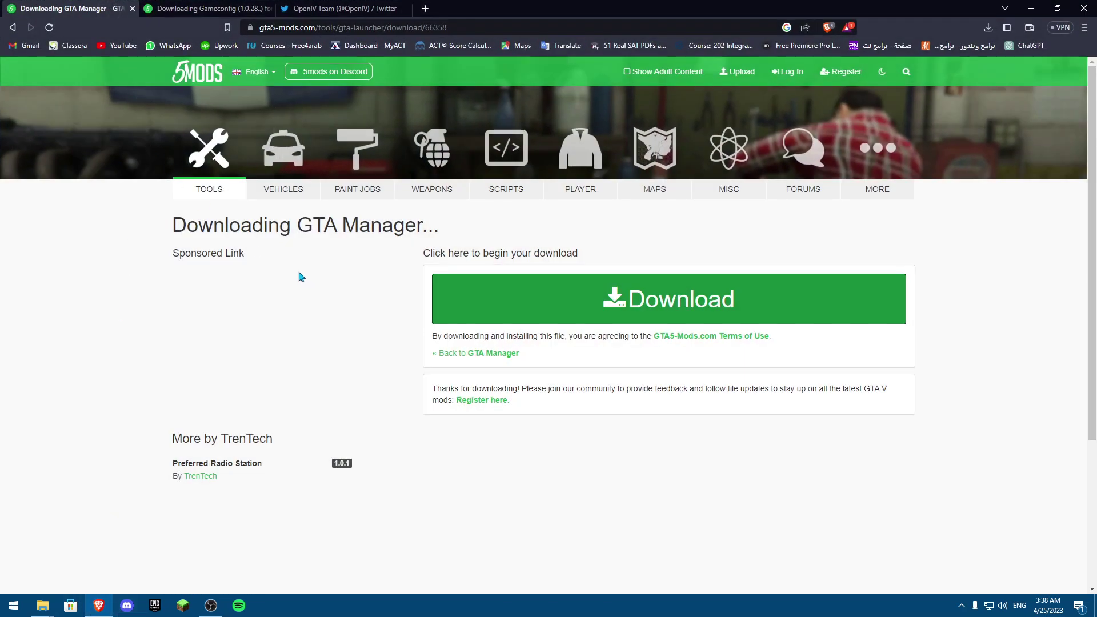
left_click(12, 27)
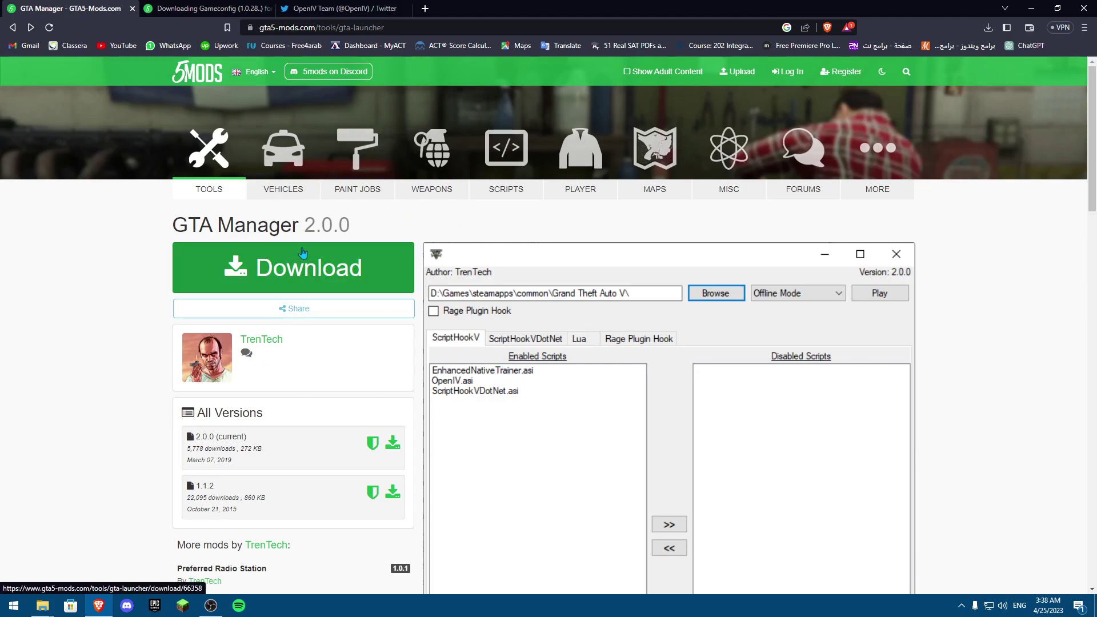
left_click(1031, 8)
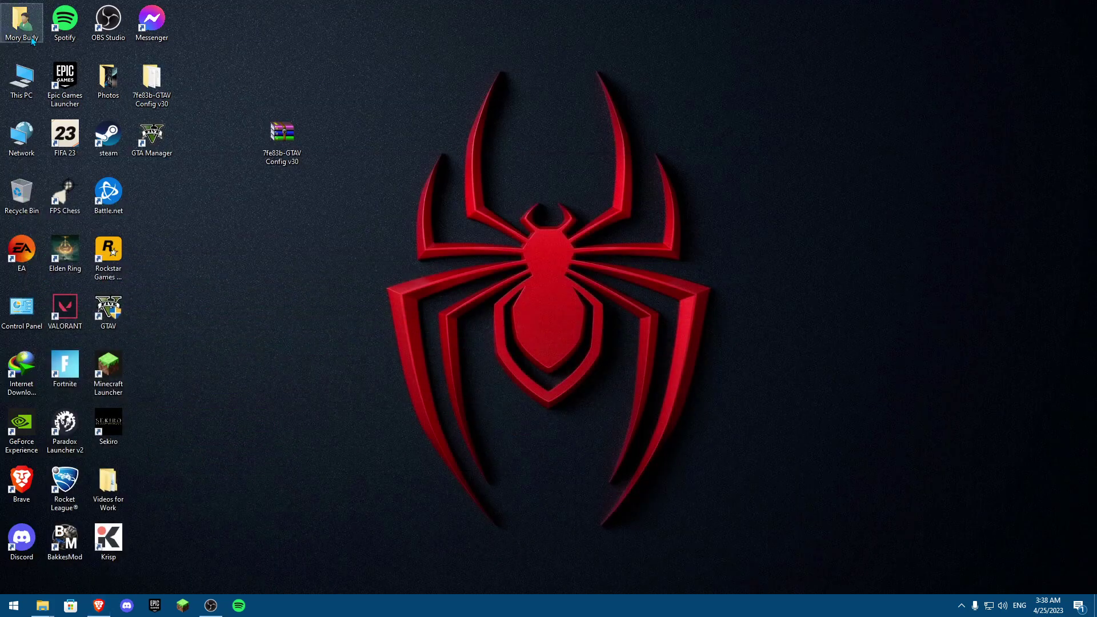
double_click(32, 41)
Browse cec20c-GTA Manager.zip from Downloads to GTA Manager.exe in WinRAR, then close it
double_click(422, 122)
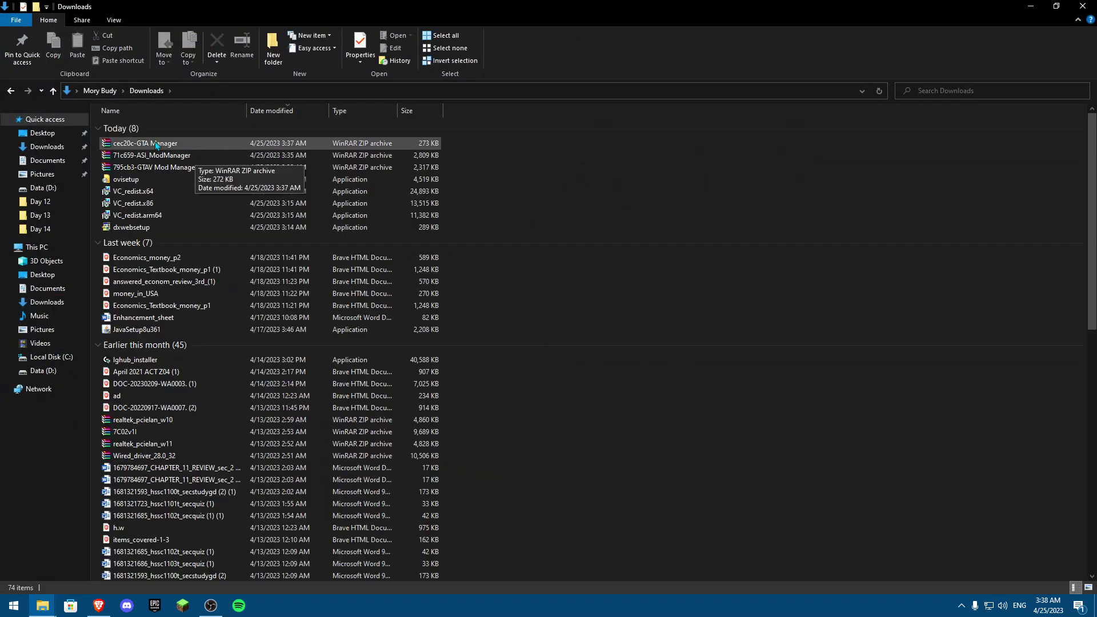
double_click(159, 145)
double_click(36, 111)
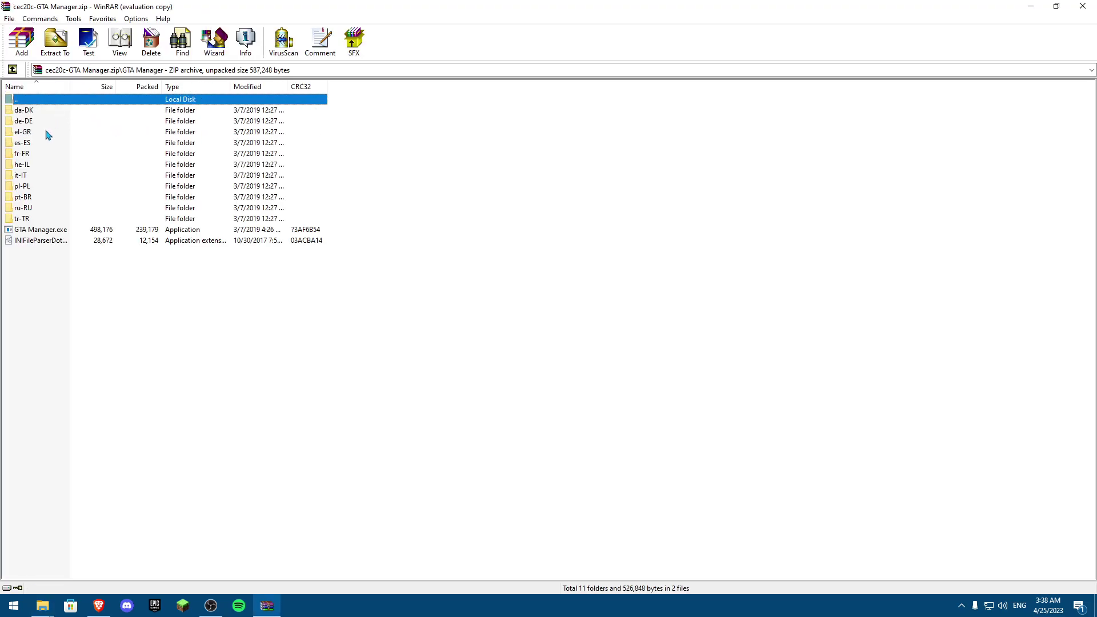
left_click(31, 231)
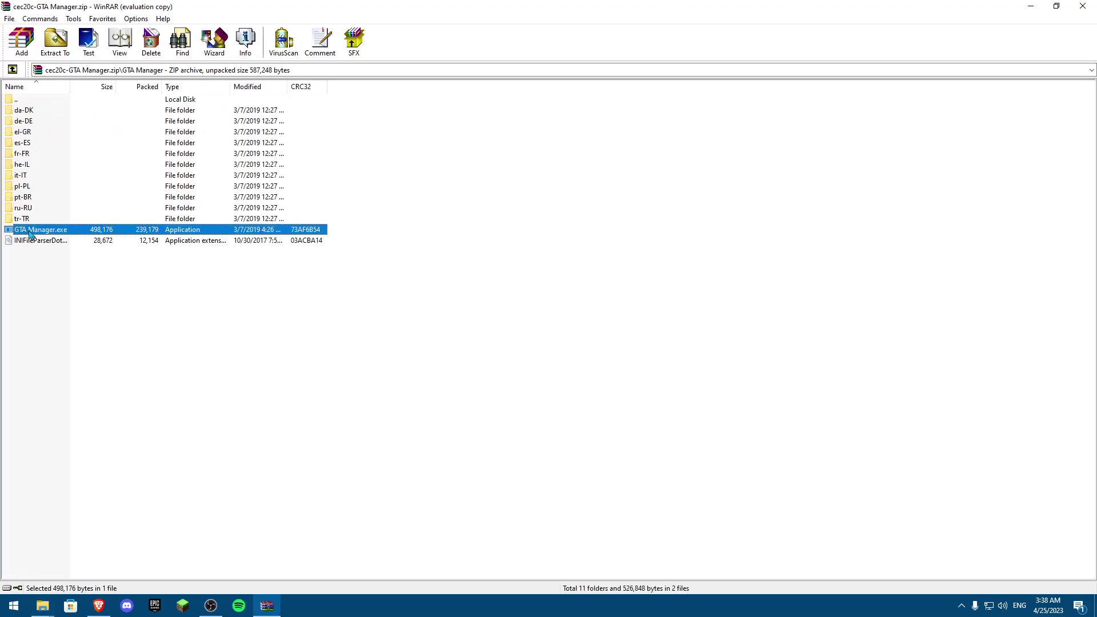
left_click(1082, 6)
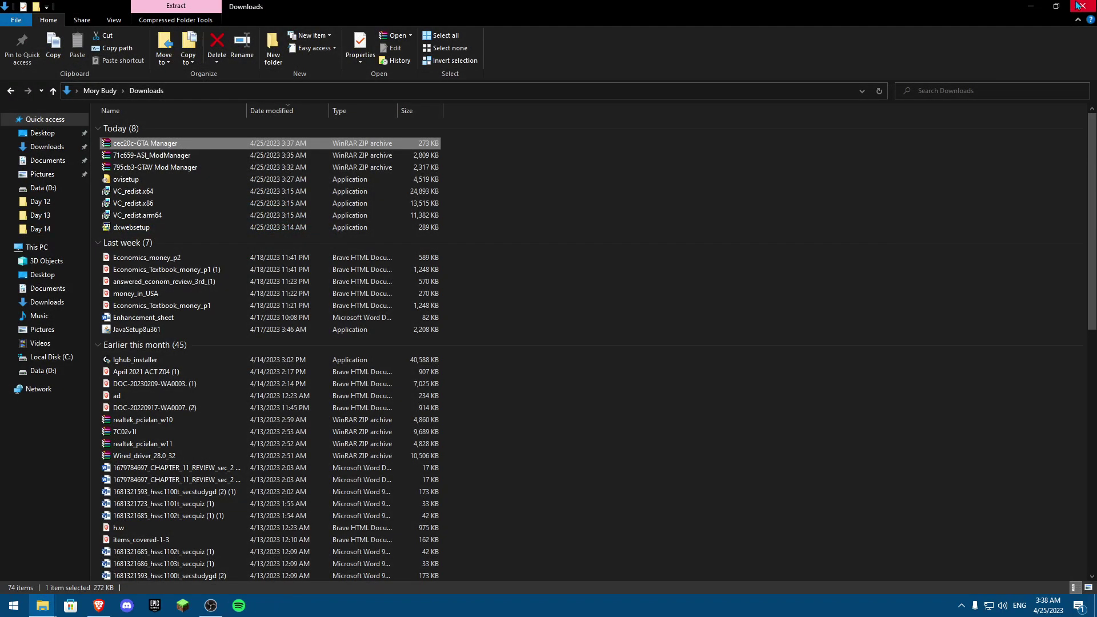
Launch GTA Manager and set its game path to D:\GTAV\ by selecting GTA5
left_click(1083, 7)
double_click(151, 137)
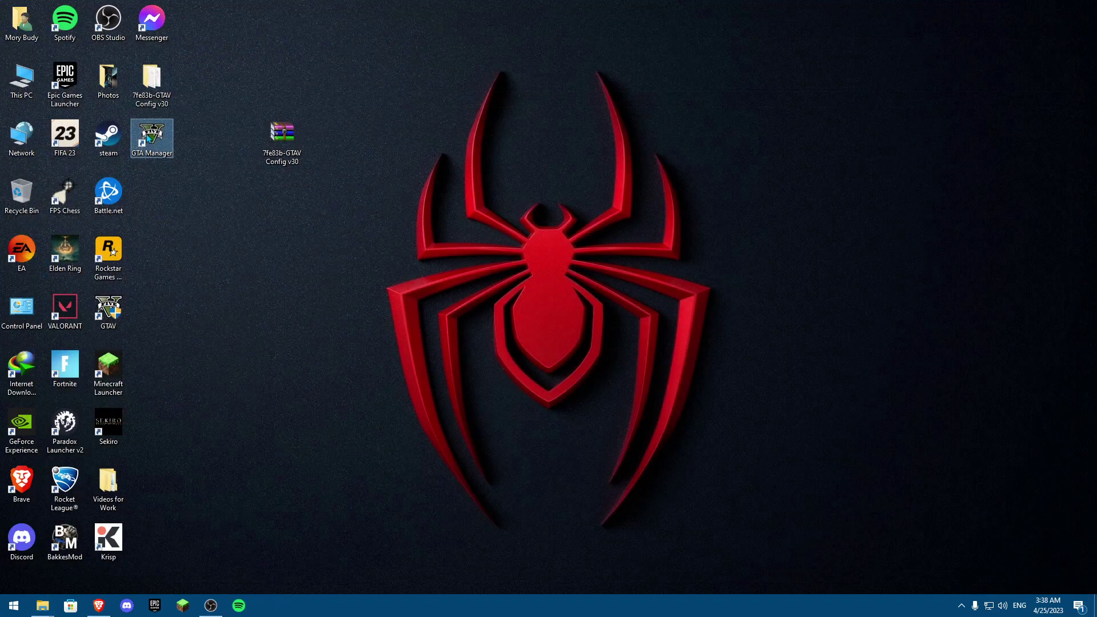
left_click(583, 152)
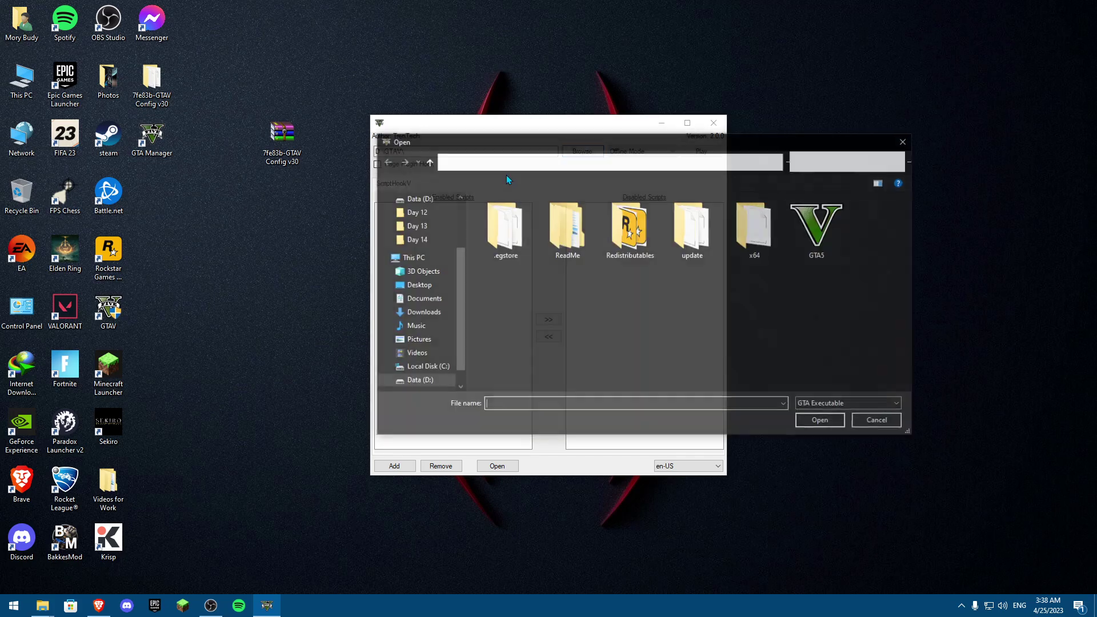
left_click(506, 163)
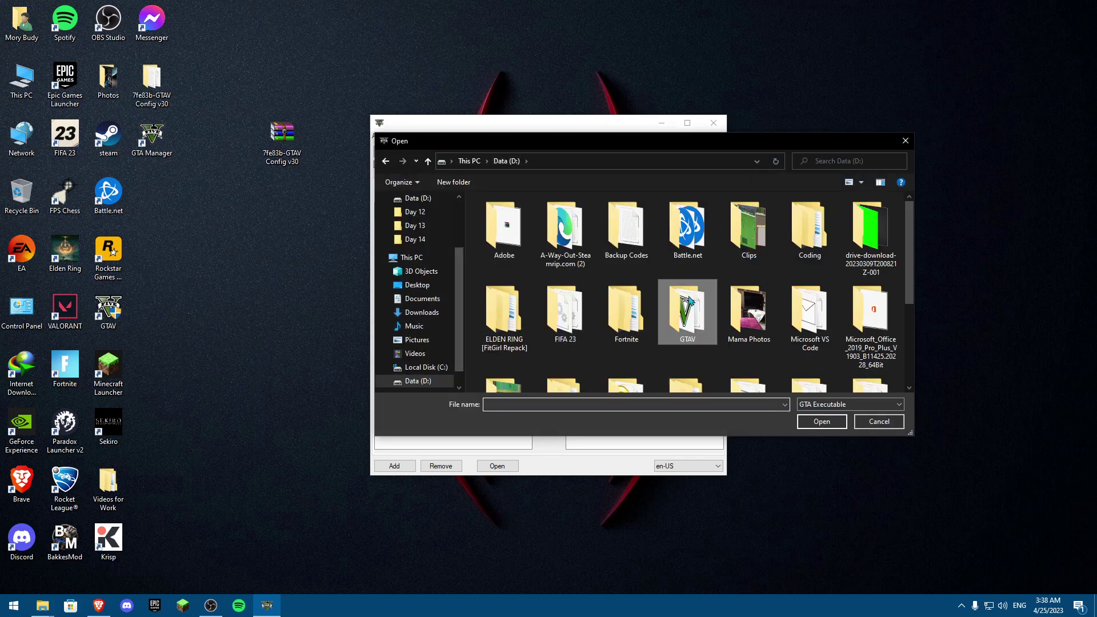
double_click(663, 319)
left_click(828, 252)
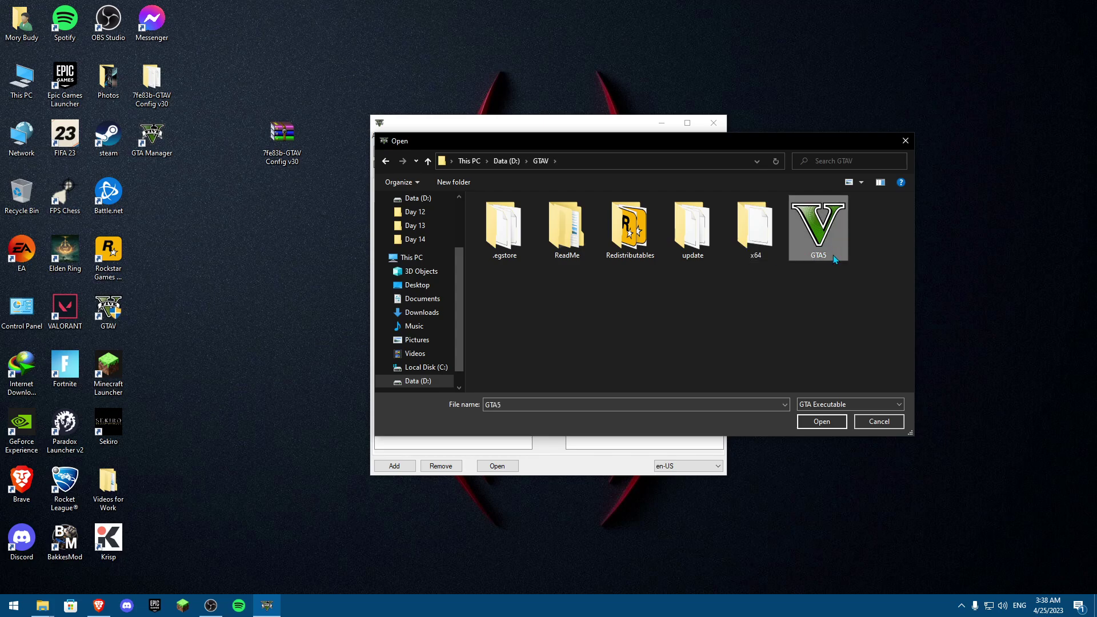
left_click(821, 422)
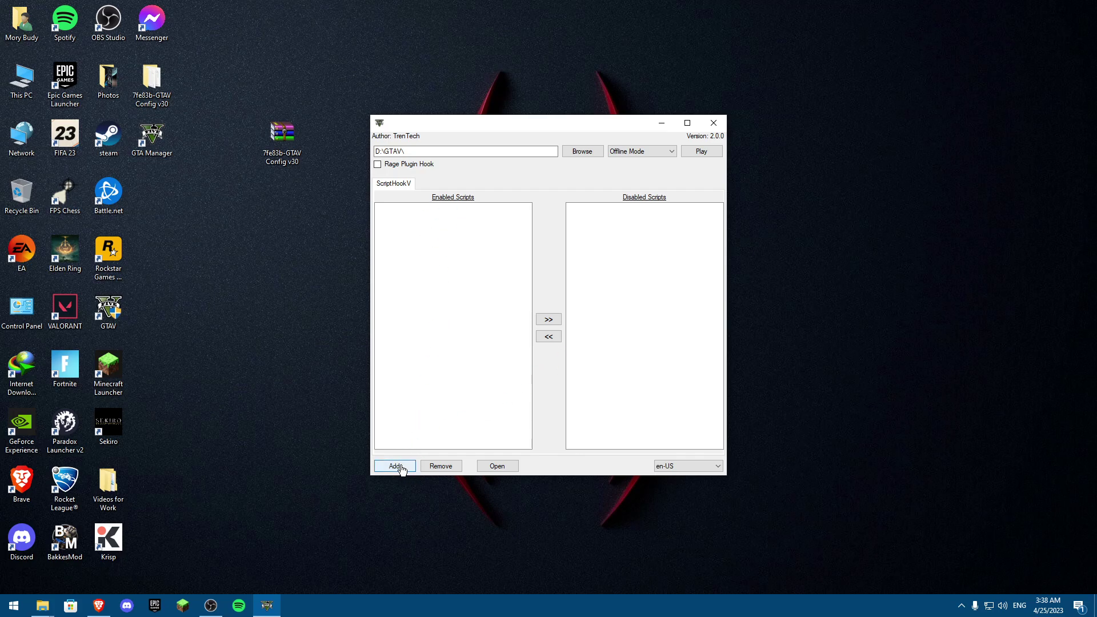
left_click(496, 467)
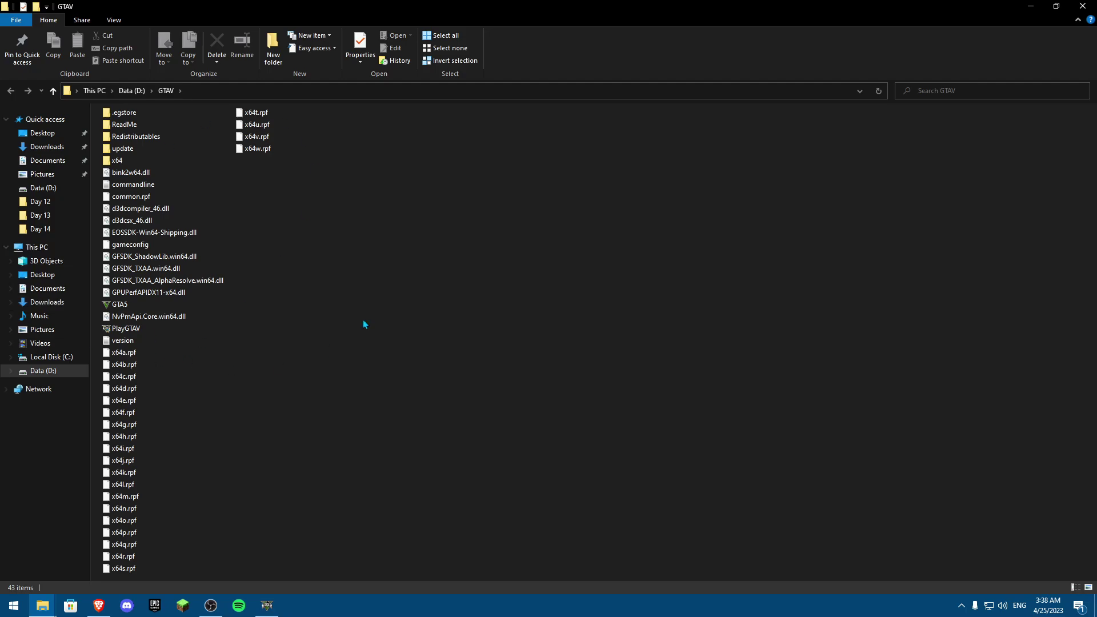
Close the game folder, cancel the Add file dialog, and open the 7fe83b-GTAV Config v30 folder
left_click(1082, 7)
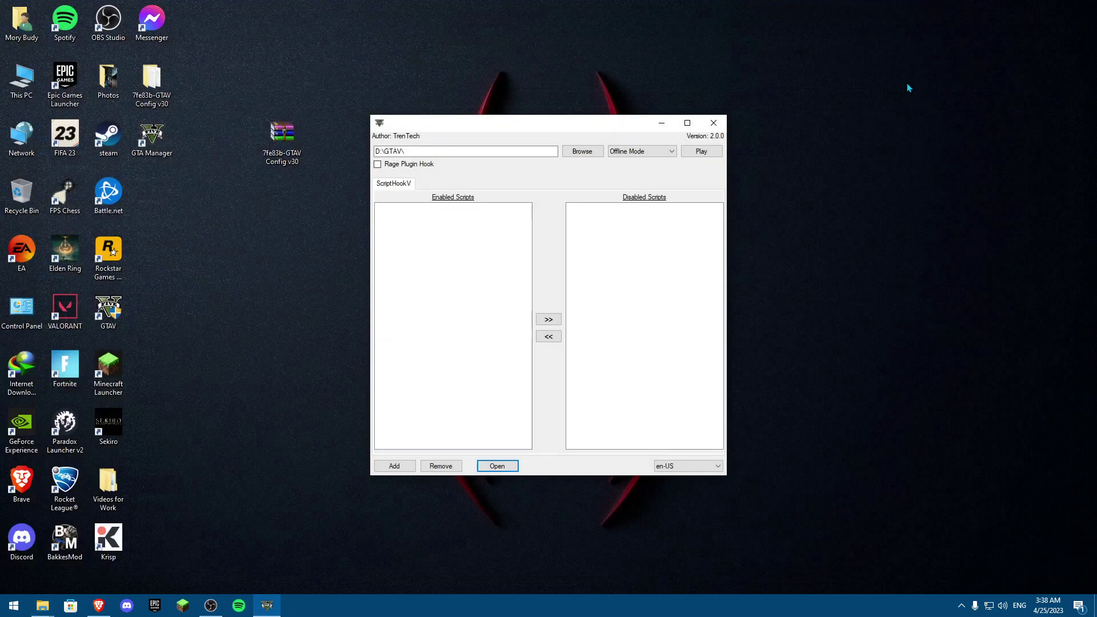
left_click(395, 465)
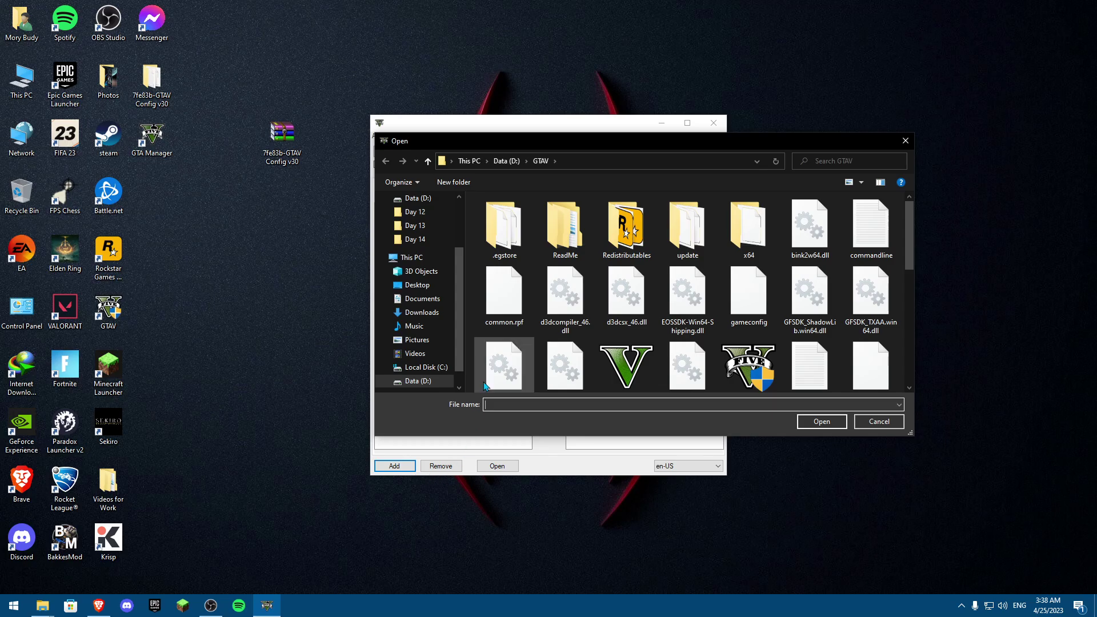
left_click(906, 141)
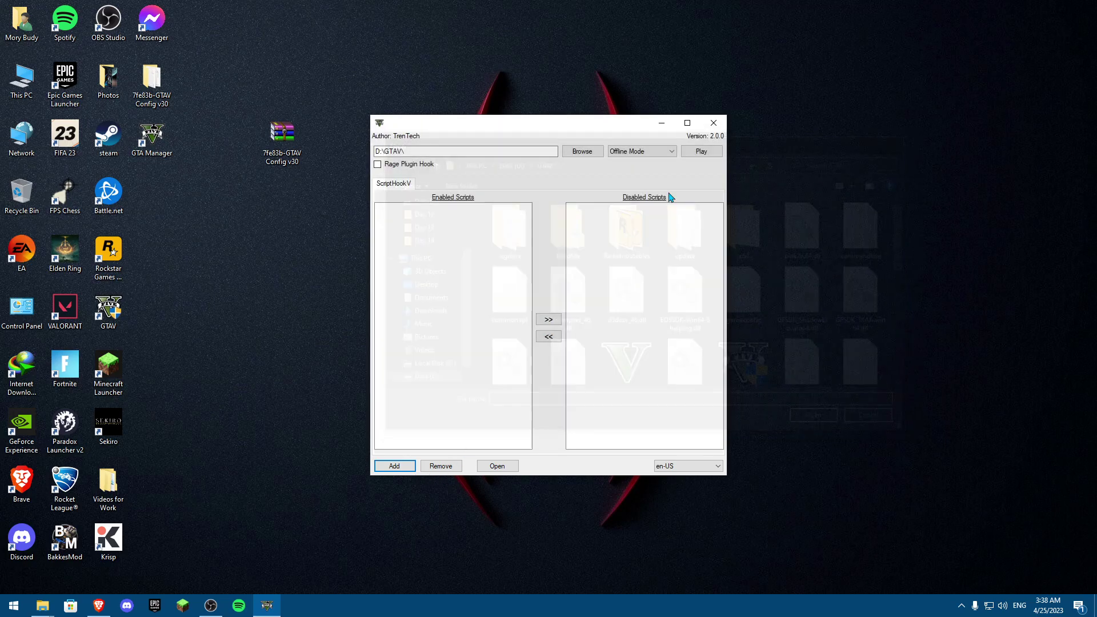
double_click(152, 83)
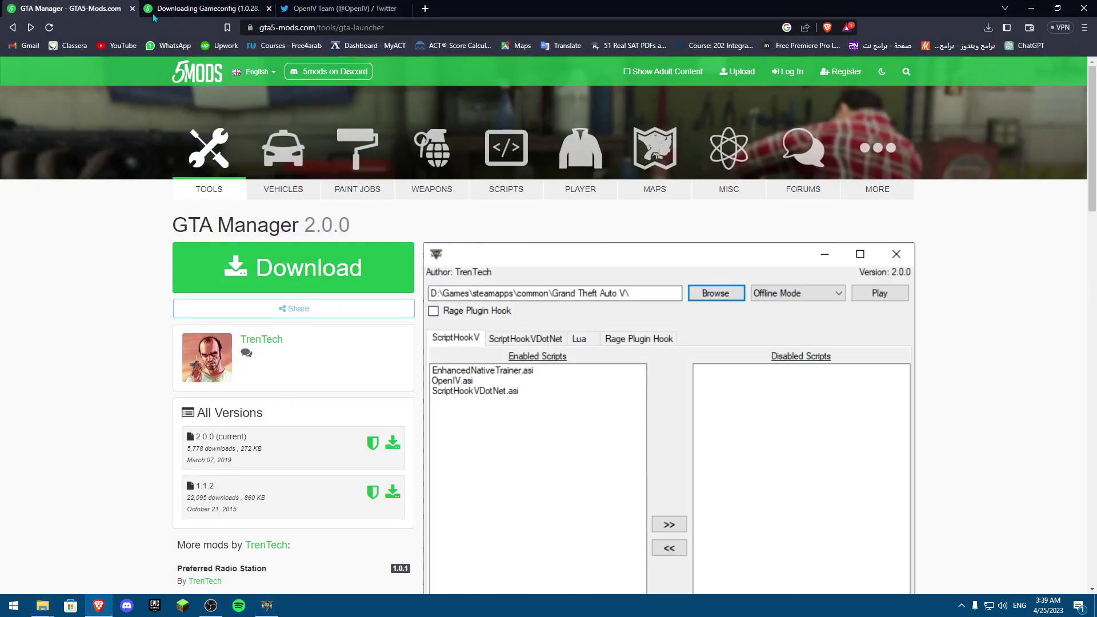
Search gta5-mods.com for 'gameco' and open the Gameconfig for Limitless Vehicles V30 page
left_click(211, 8)
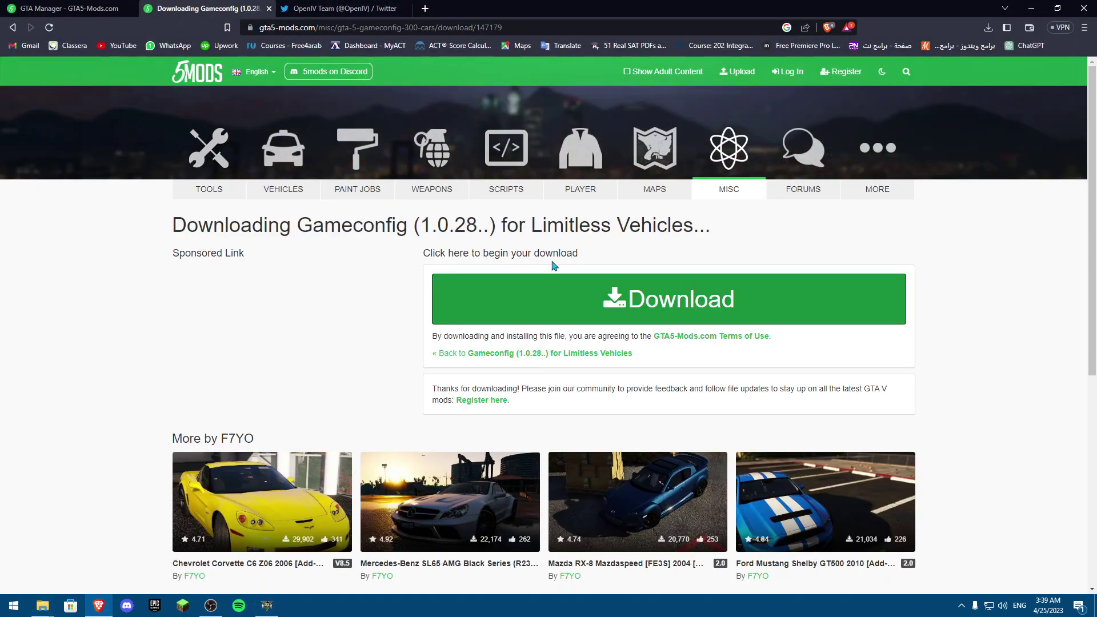
left_click(13, 27)
left_click(188, 73)
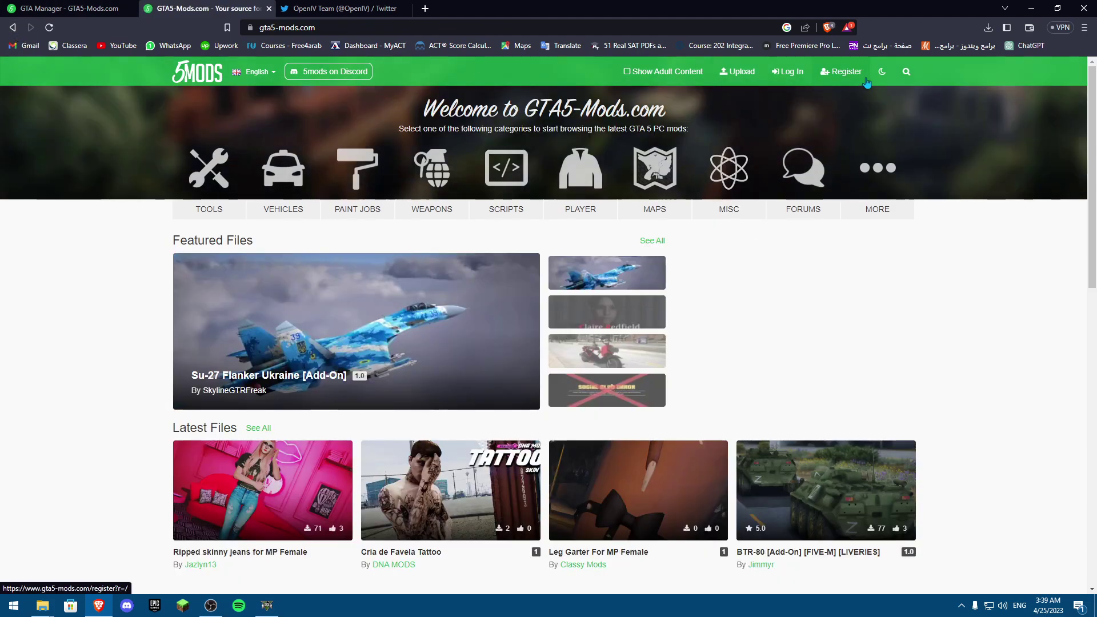
left_click(907, 71)
type("gameconfig")
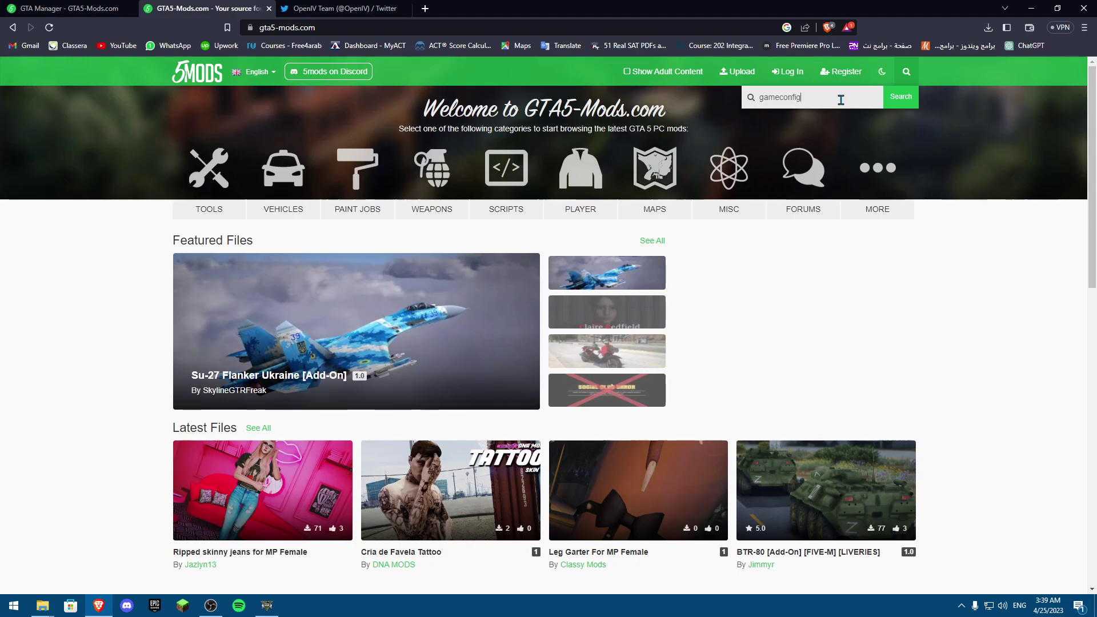
left_click(901, 97)
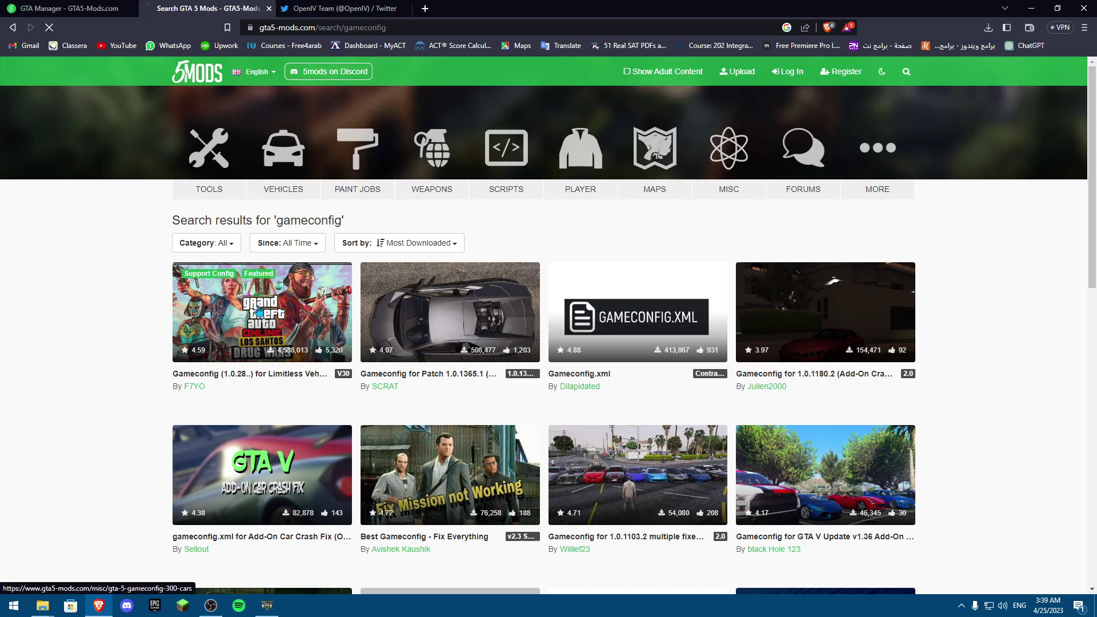
left_click(260, 312)
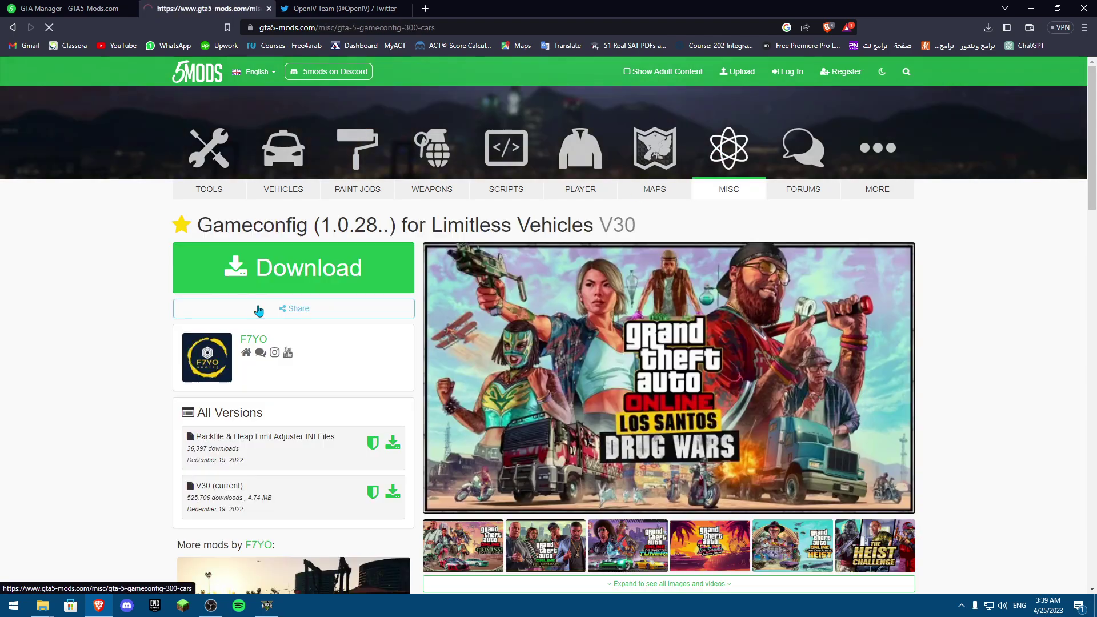
scroll(343, 264, "down", 2)
scroll(343, 264, "down", 3)
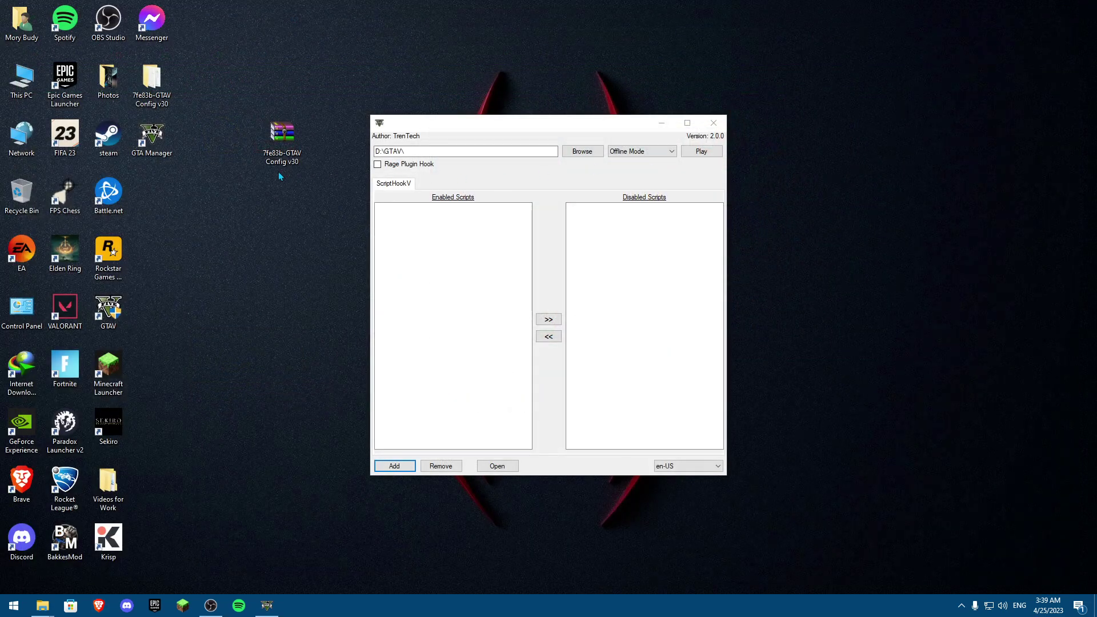
Open the Backup folder inside 7fe83b-GTAV Config v30 and its gameconfig file
double_click(153, 83)
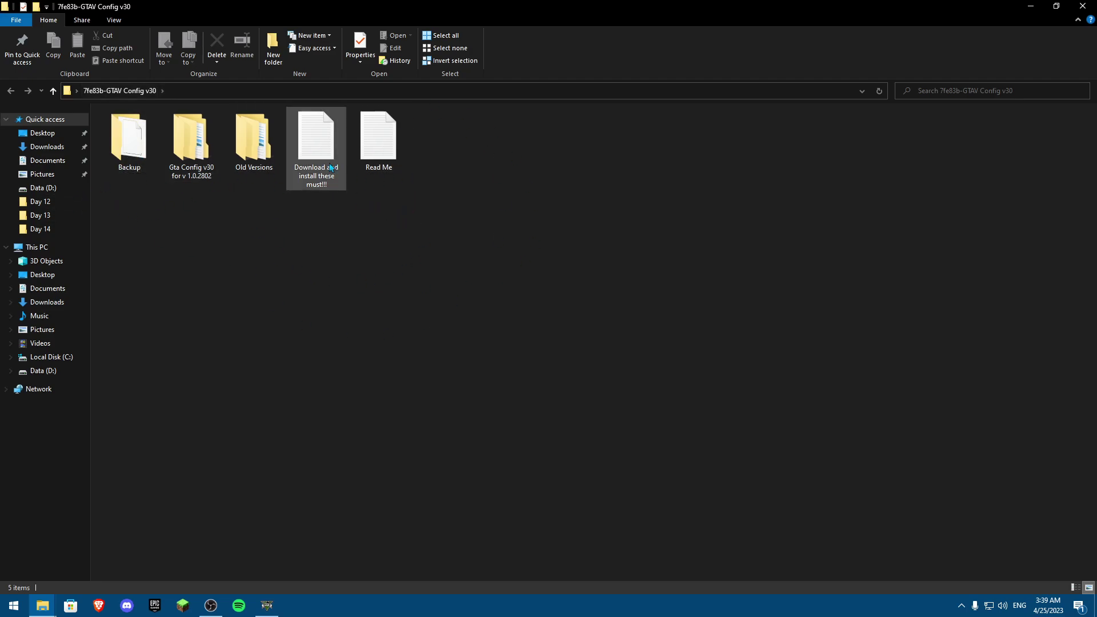
left_click(137, 150)
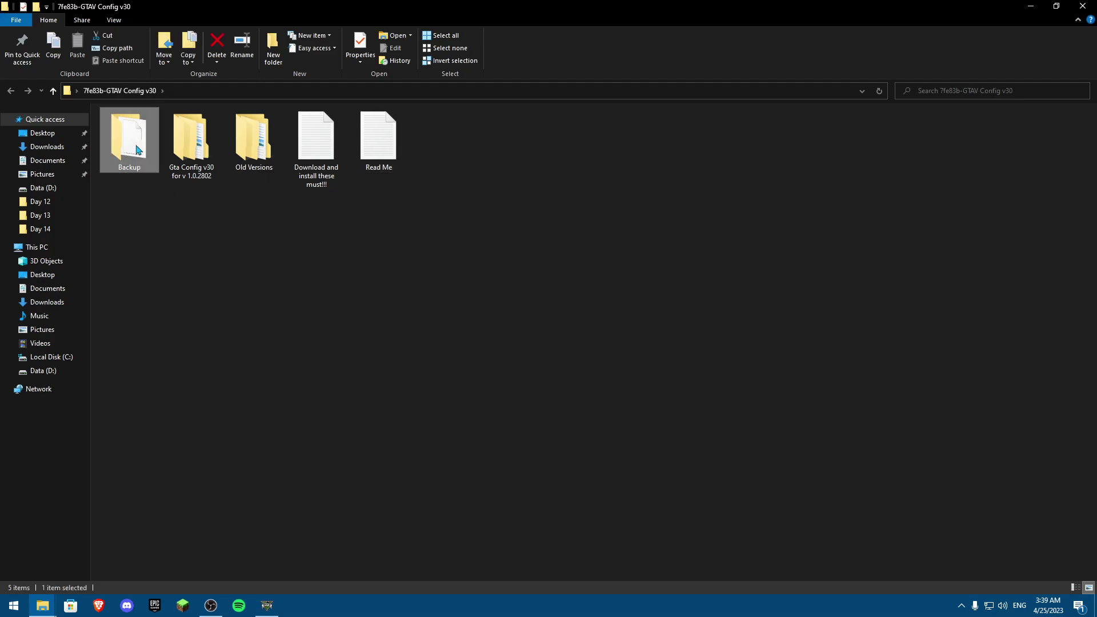
double_click(137, 149)
double_click(135, 143)
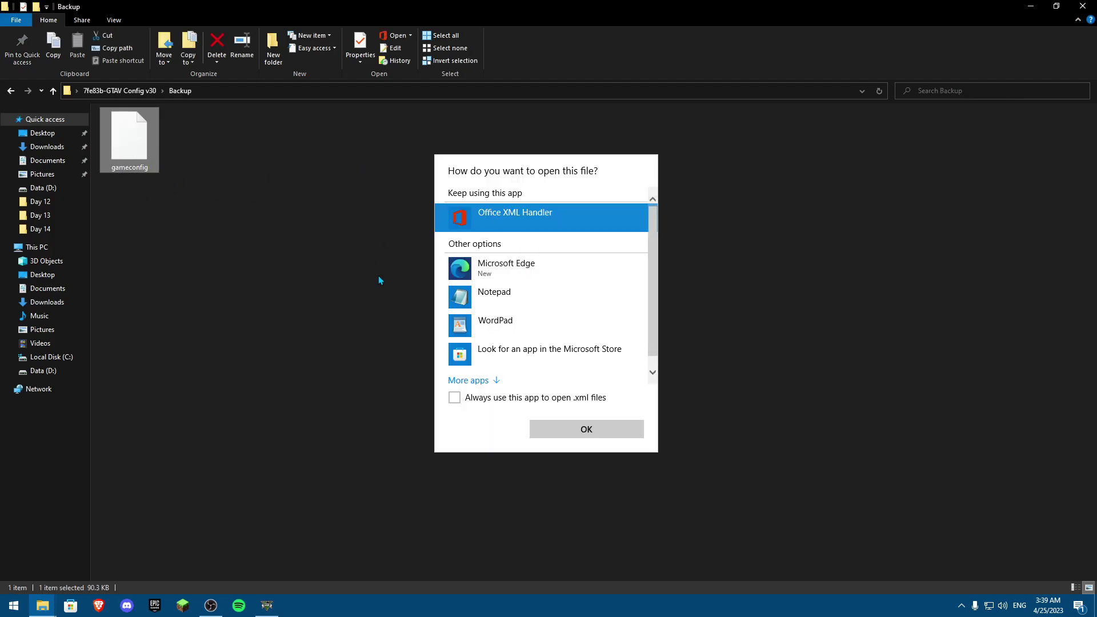
Read gameconfig in Notepad, then close Notepad and the Backup folder window
left_click(474, 298)
left_click(586, 430)
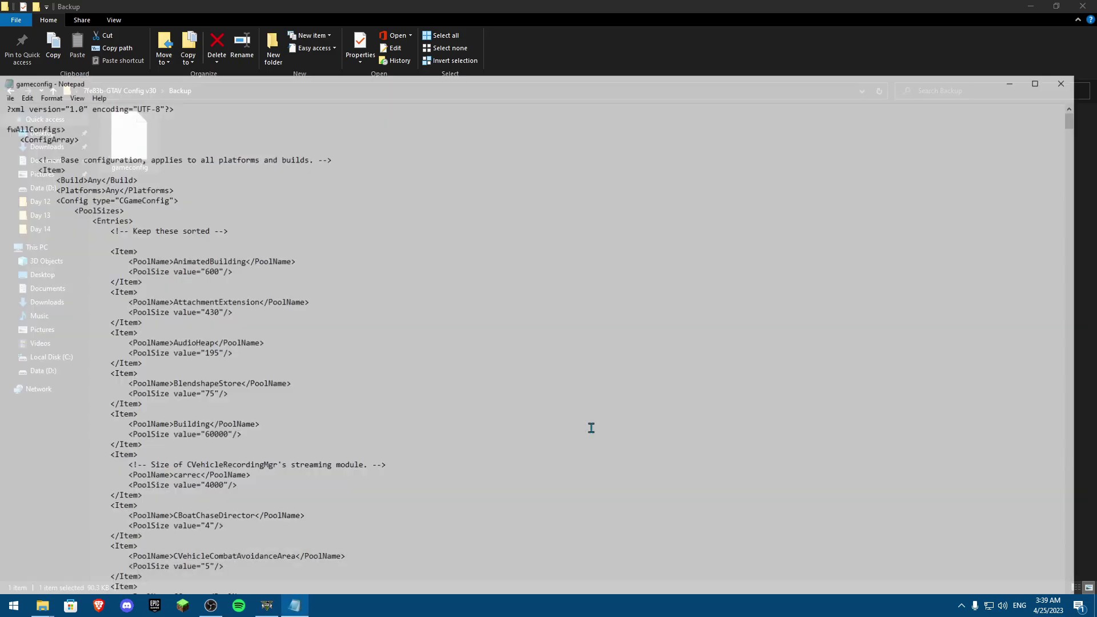
scroll(137, 171, "down", 20)
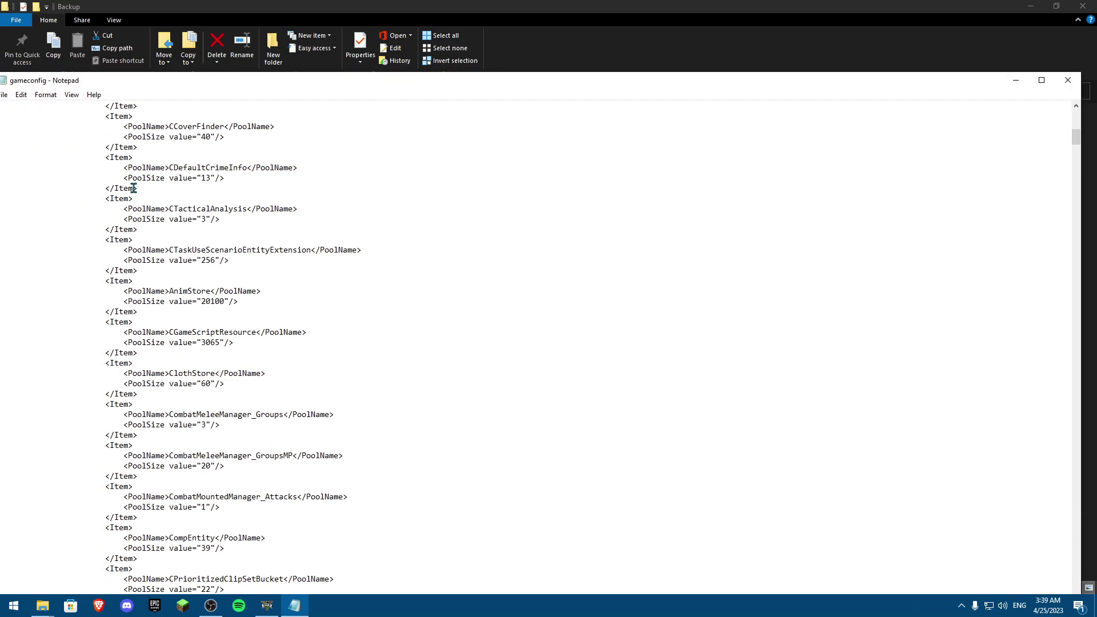
scroll(146, 209, "down", 4)
scroll(213, 203, "up", 14)
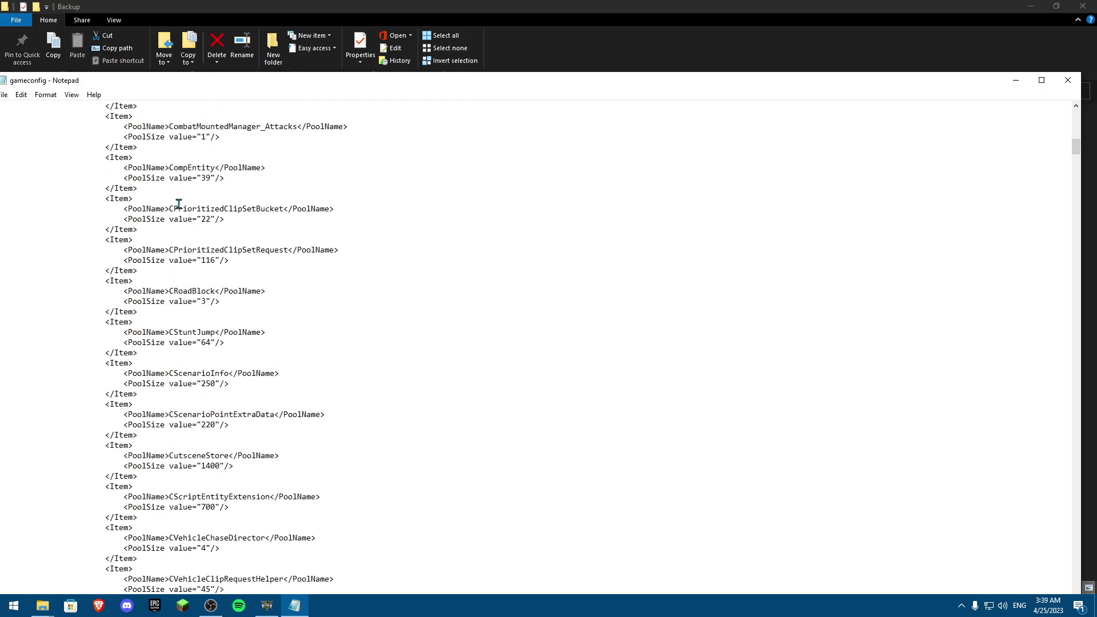
left_click_drag(1074, 157, 1074, 479)
left_click(1067, 80)
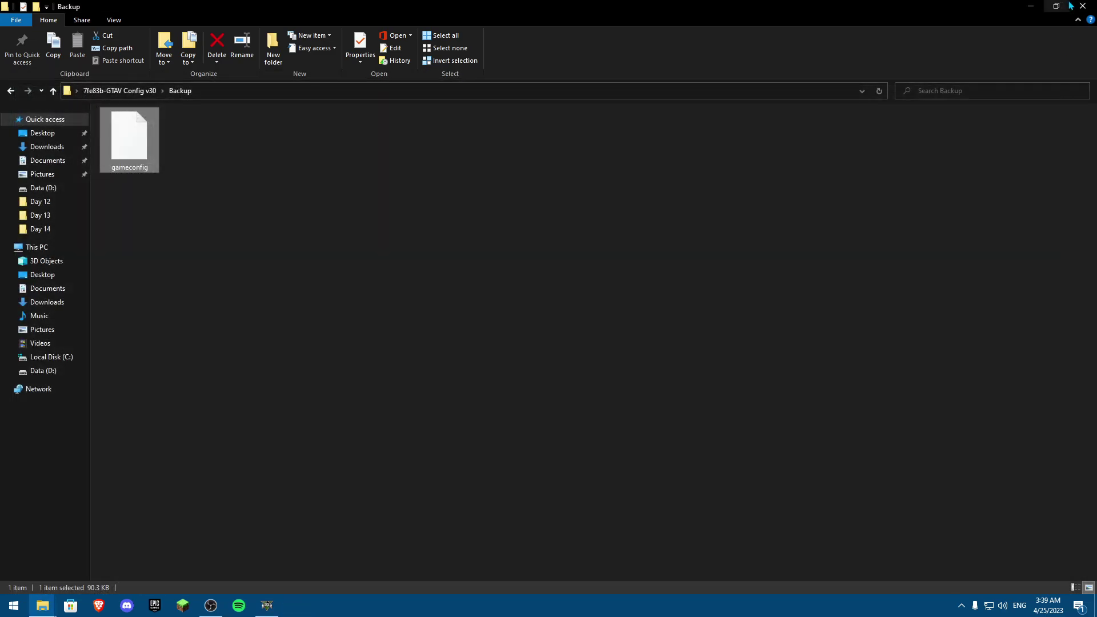
left_click(1083, 6)
Add gameconfig from Desktop > 7fe83b-GTAV Config v30 > Backup to the game in GTA Manager
left_click(403, 469)
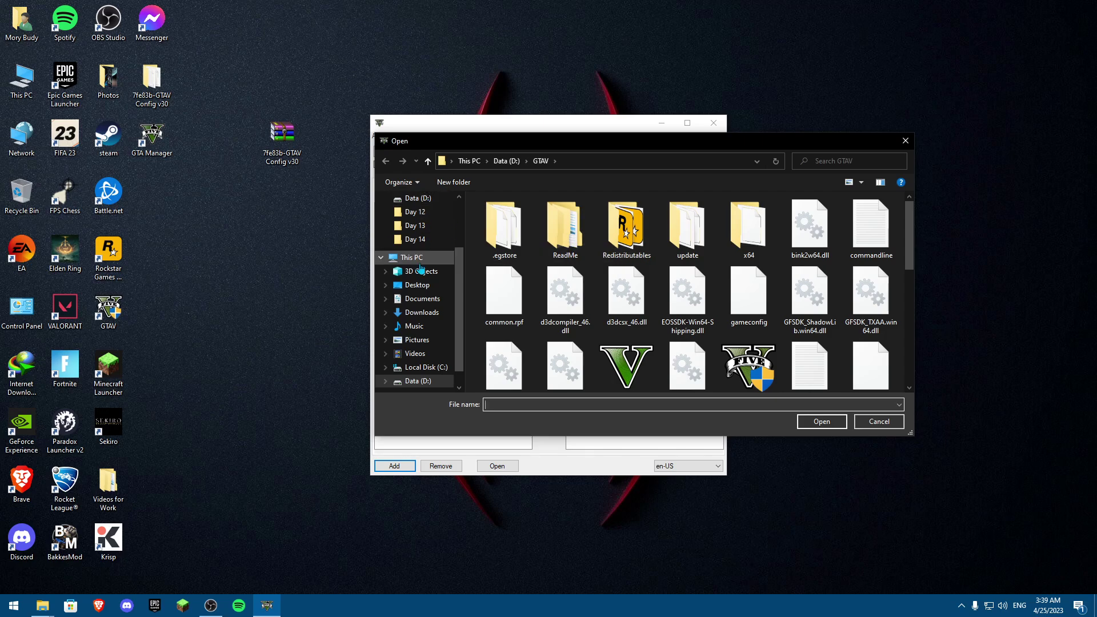
left_click(417, 285)
double_click(497, 262)
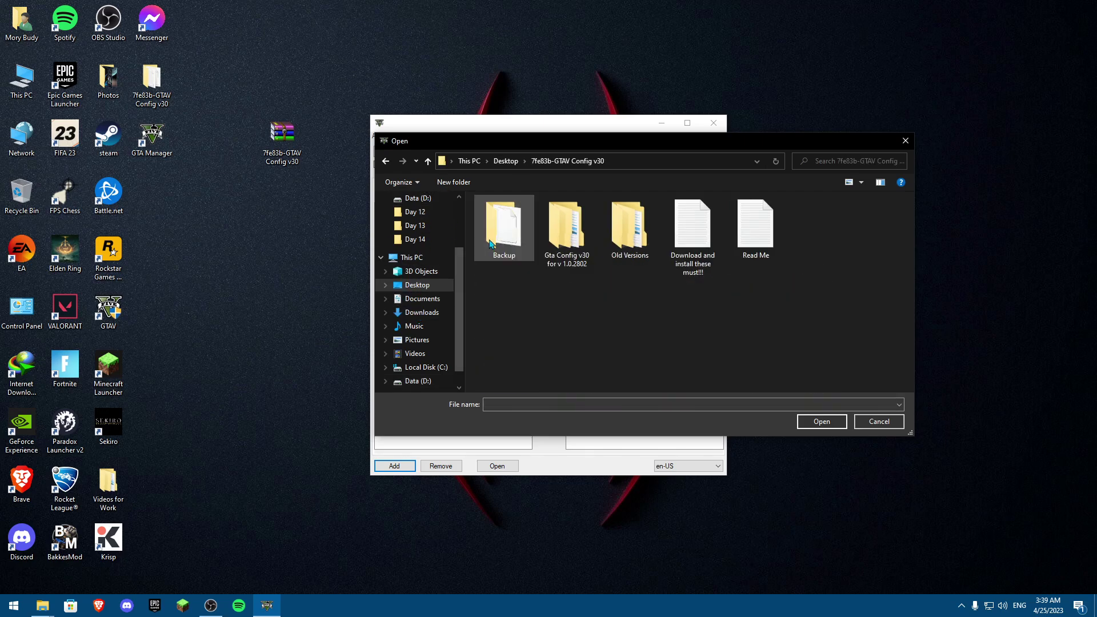
double_click(507, 250)
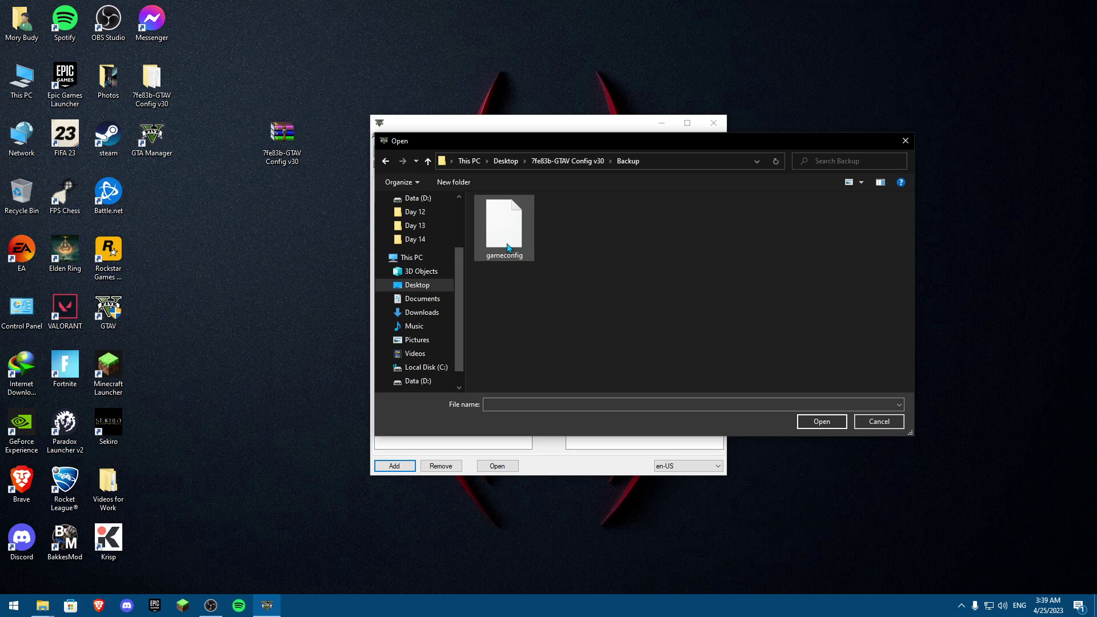
left_click(506, 251)
left_click(821, 421)
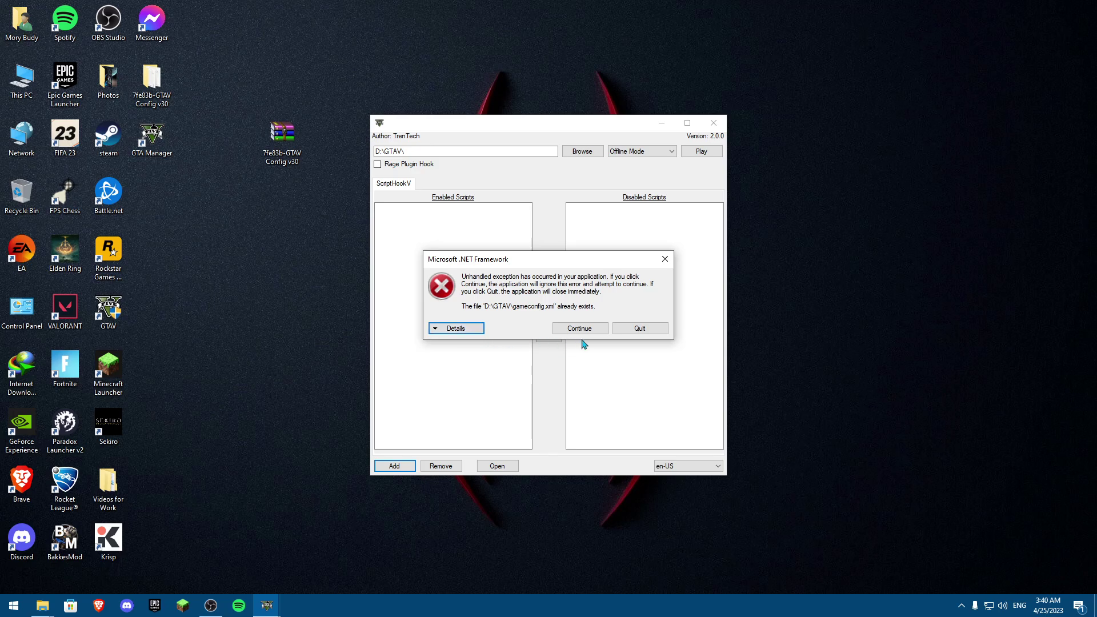
Quit from the .NET Framework error dialog and deselect the desktop folder
left_click(634, 329)
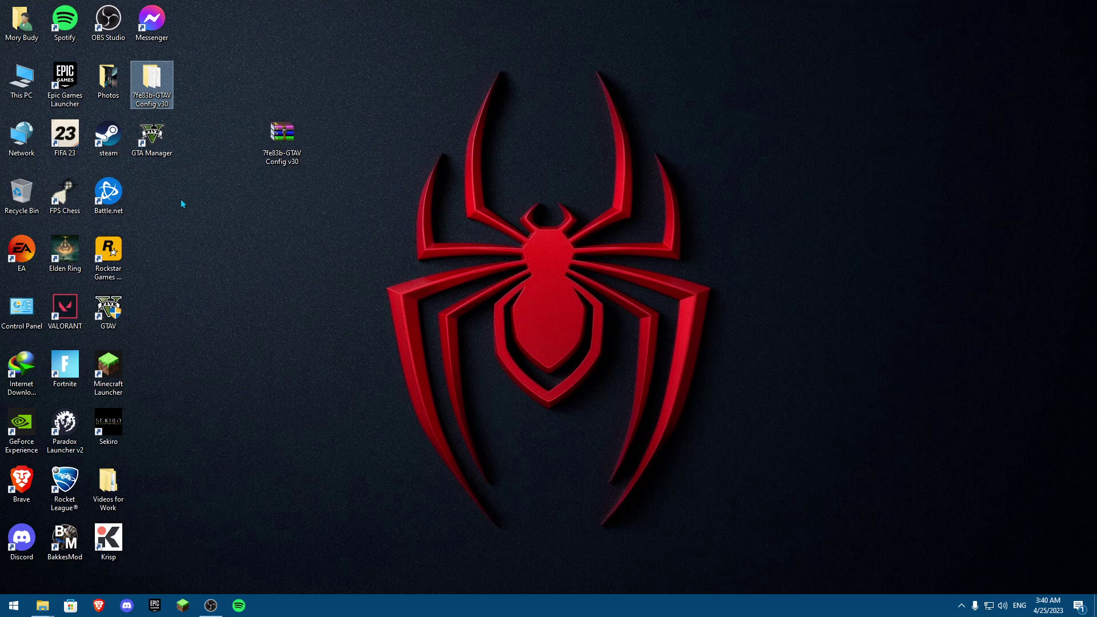
left_click(274, 266)
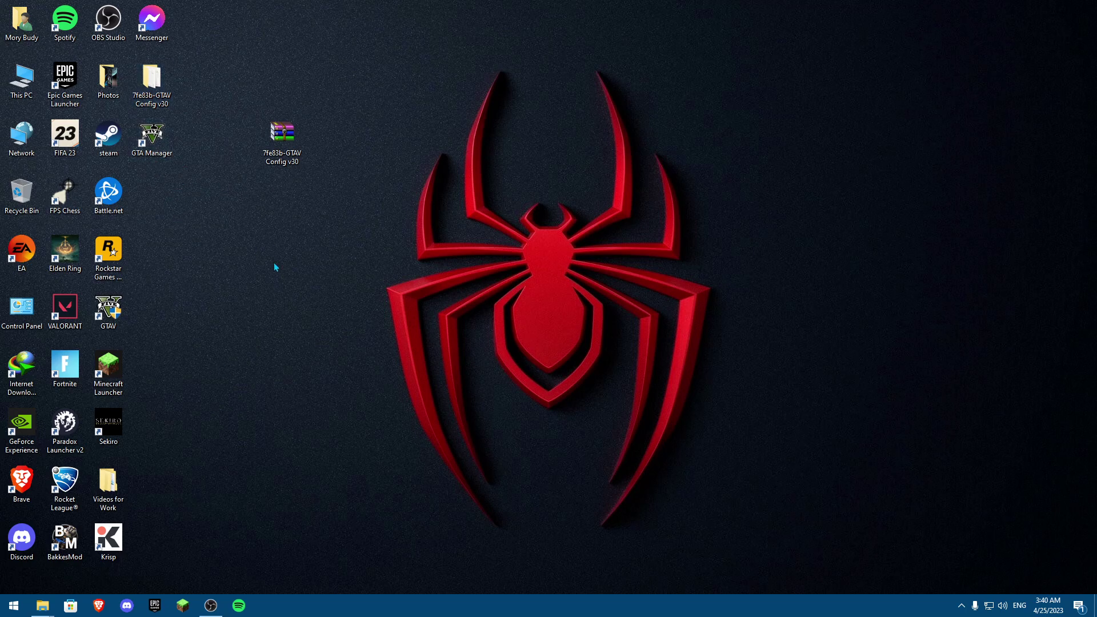